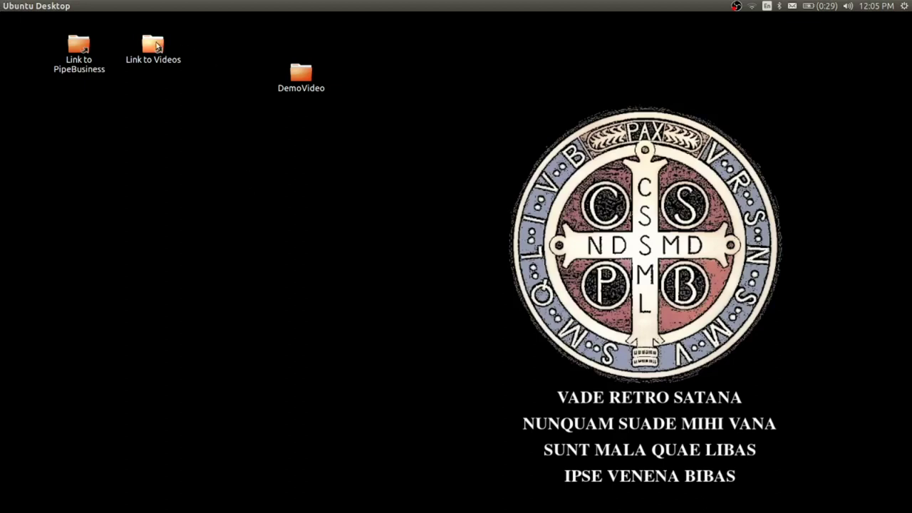
- Browse Link to Videos into ToEdit and the Dunhill stubby folder
double_click(154, 46)
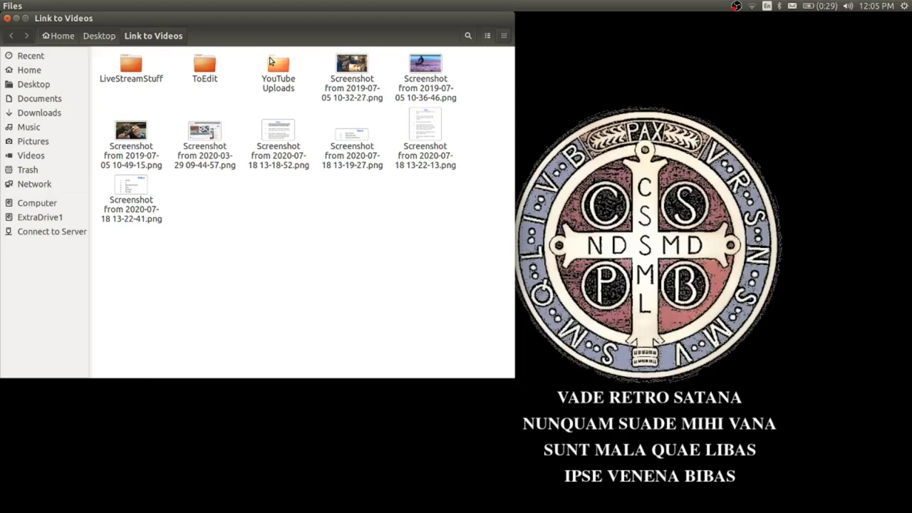
double_click(206, 64)
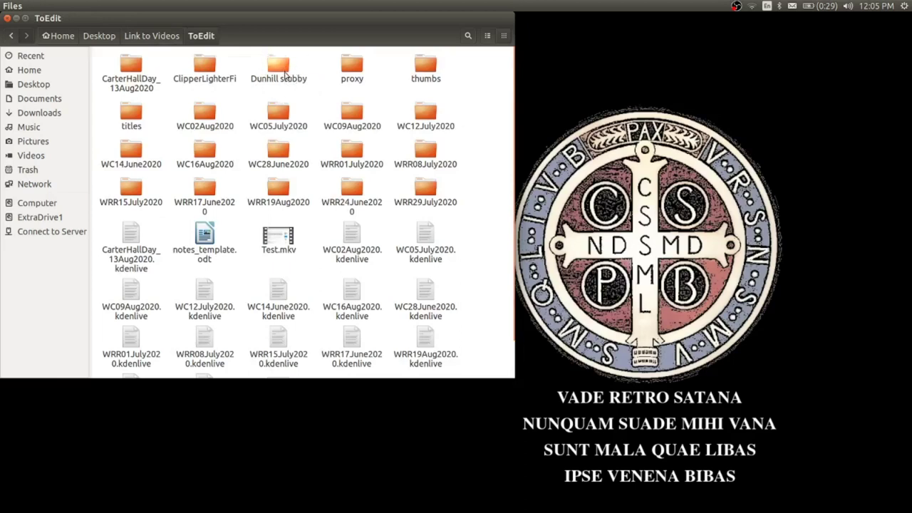
click(281, 69)
double_click(281, 69)
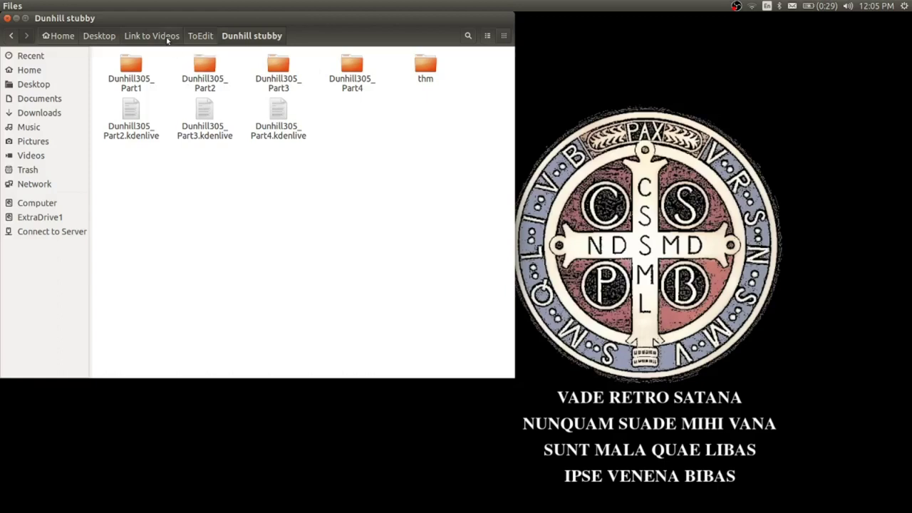
- Return to Desktop and look through the YouTube Uploads folder under Link to Videos
click(99, 36)
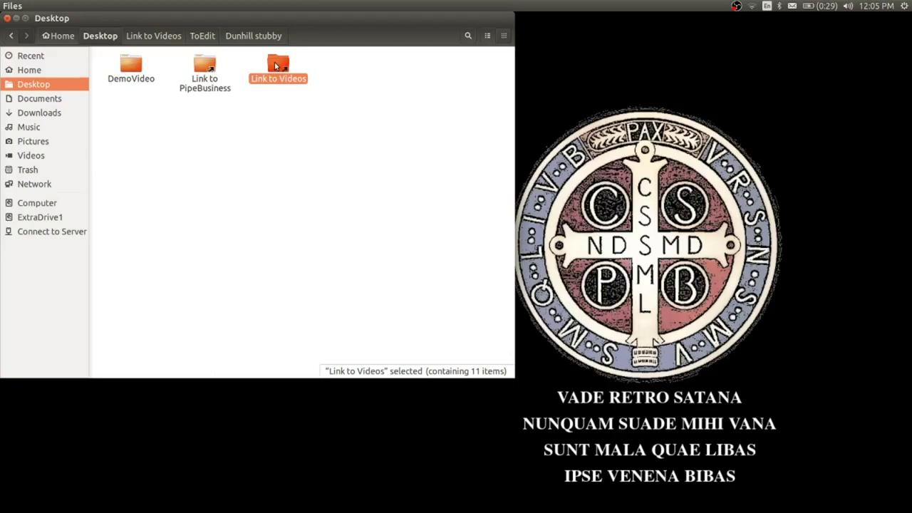
double_click(251, 68)
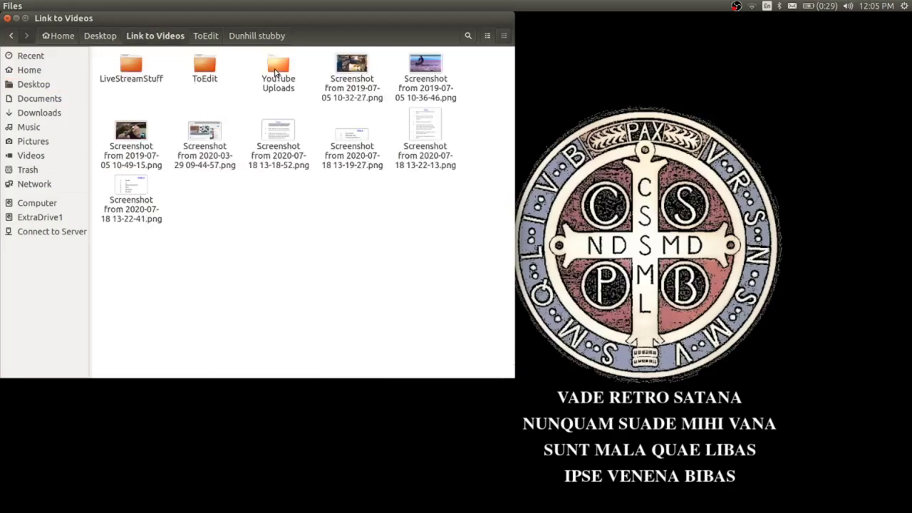
double_click(276, 72)
scroll(255, 97, down, 10)
scroll(251, 100, up, 5)
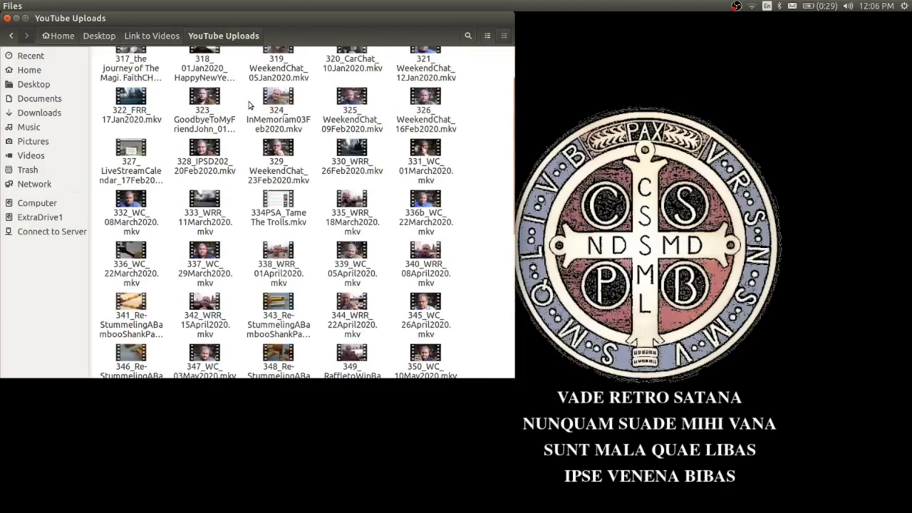
scroll(249, 105, down, 5)
scroll(248, 105, up, 6)
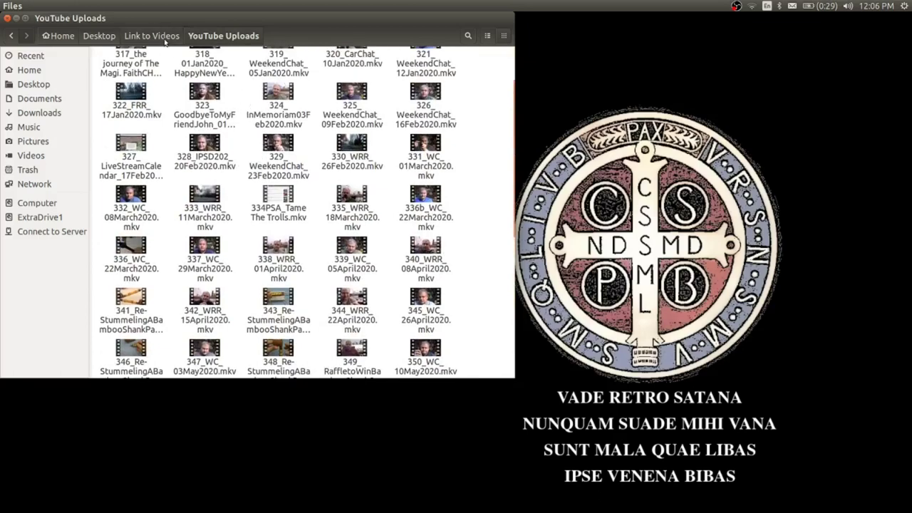
- Go back to the Desktop and open the DemoVideo folder
click(163, 39)
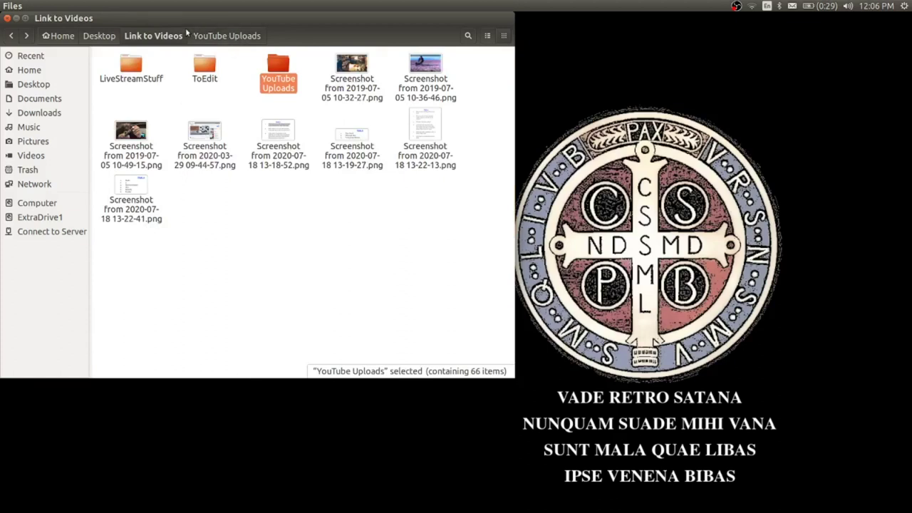
click(108, 38)
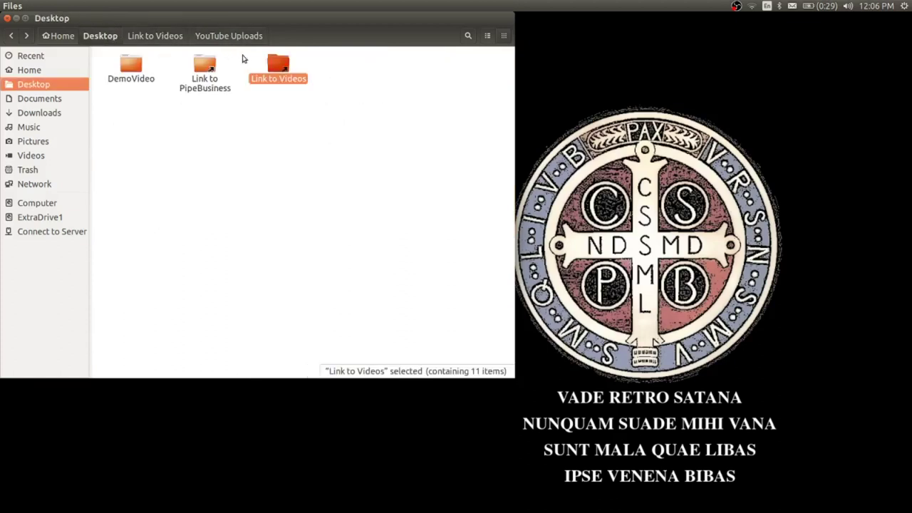
double_click(135, 64)
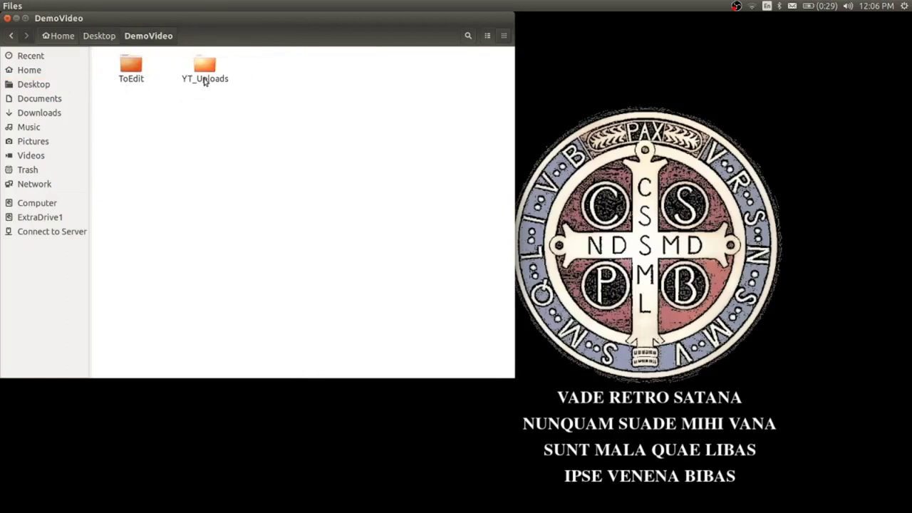
- Look in YT_Uploads, then go through ToEdit into the Demo23Aug2020 folder
double_click(206, 68)
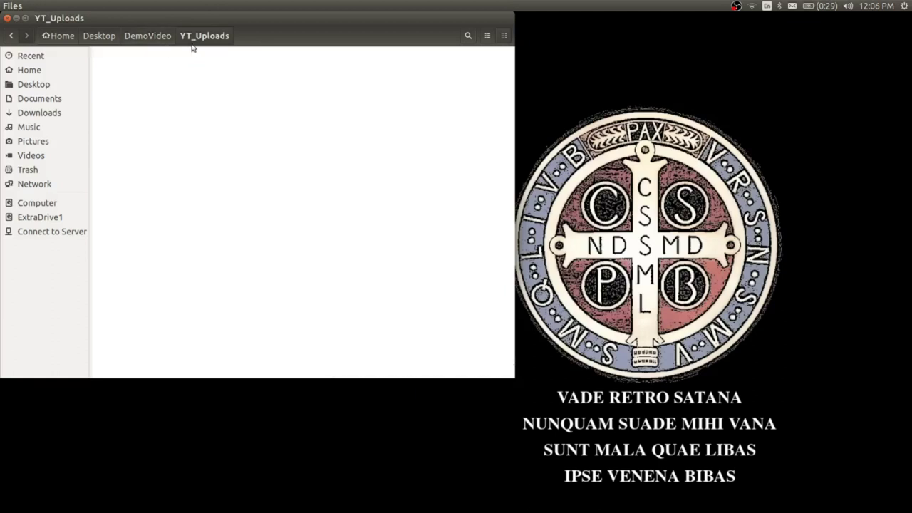
click(169, 39)
double_click(136, 70)
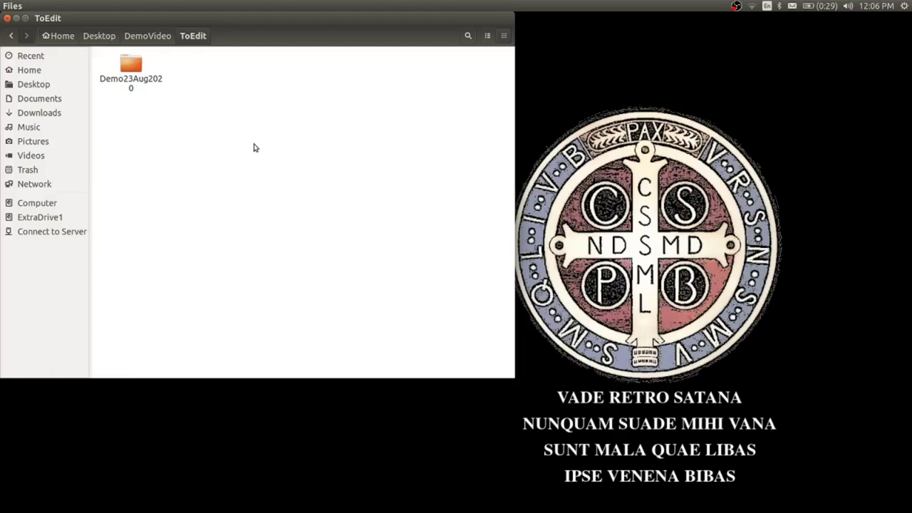
double_click(132, 70)
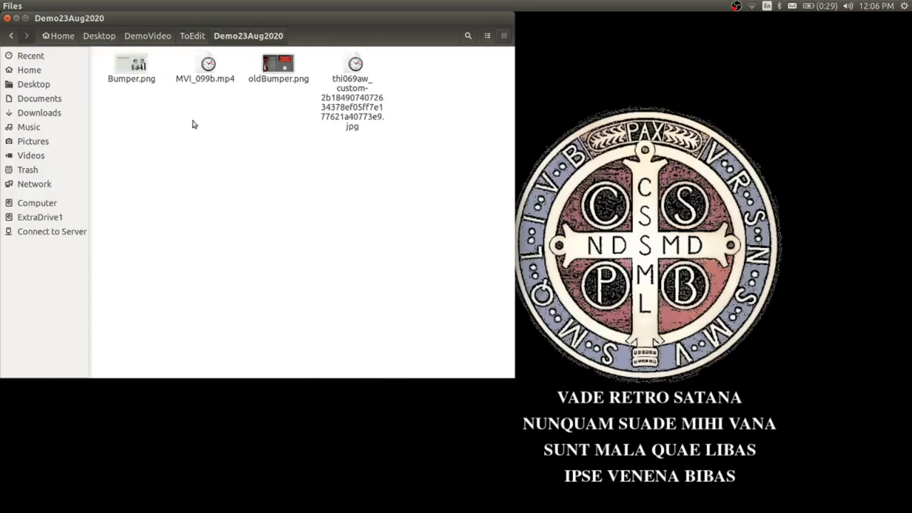
- Inspect the folder's contents, selecting MVI_099b.mp4 and oldBumper.png
right_click(41, 171)
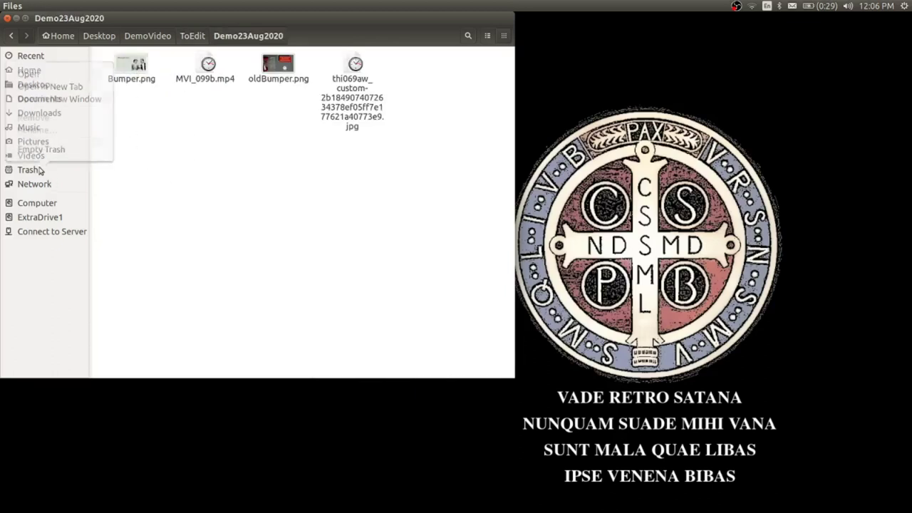
click(292, 194)
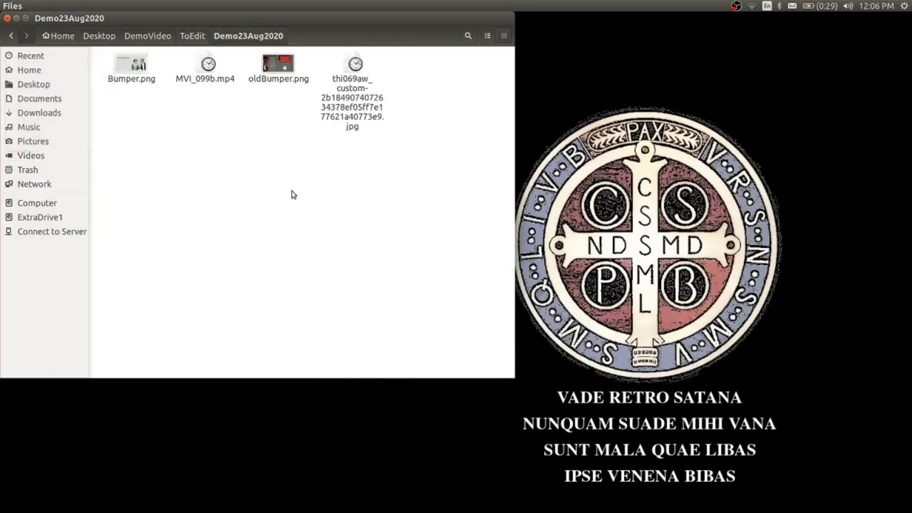
click(203, 68)
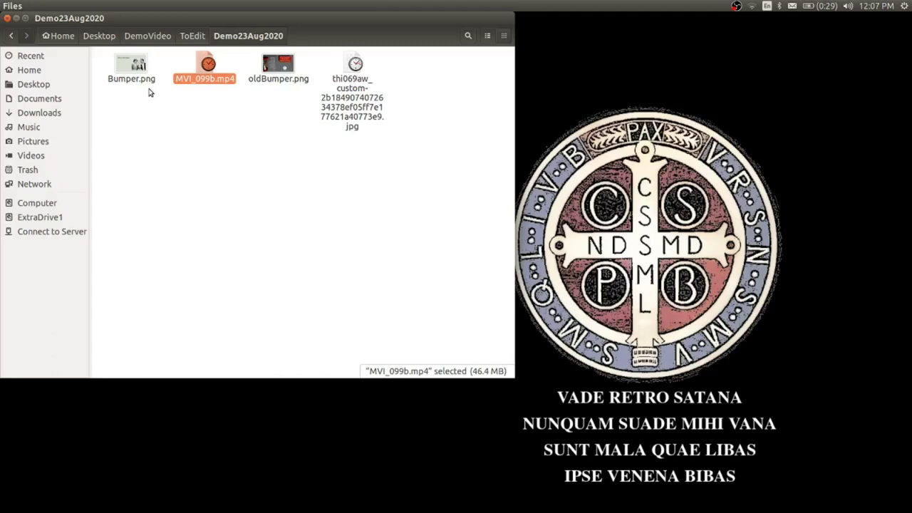
click(278, 74)
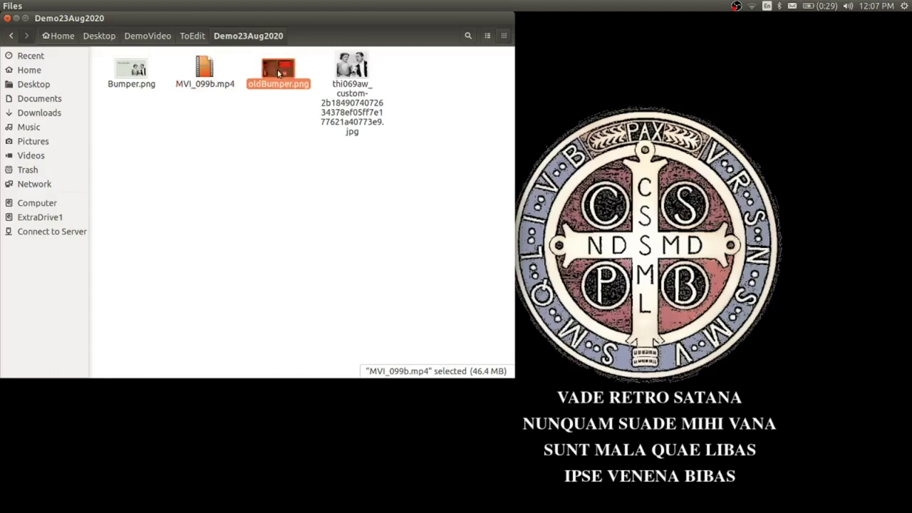
double_click(279, 73)
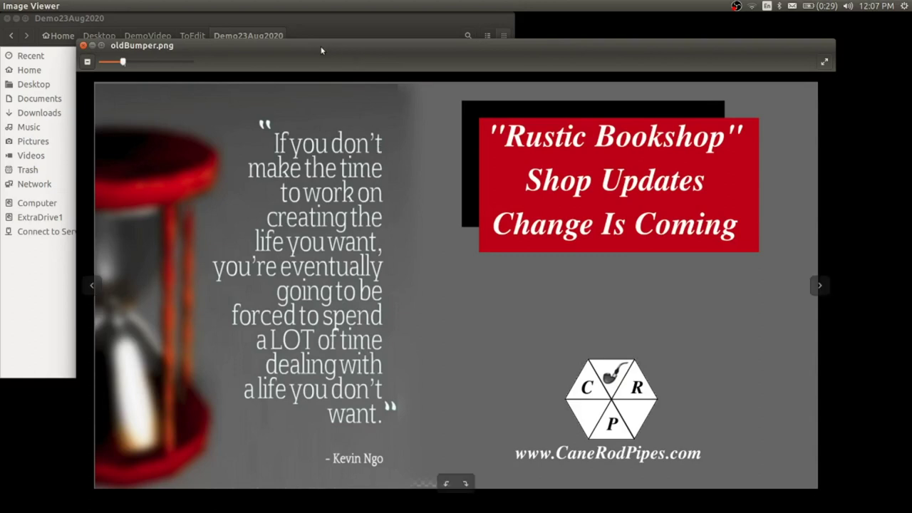
click(82, 45)
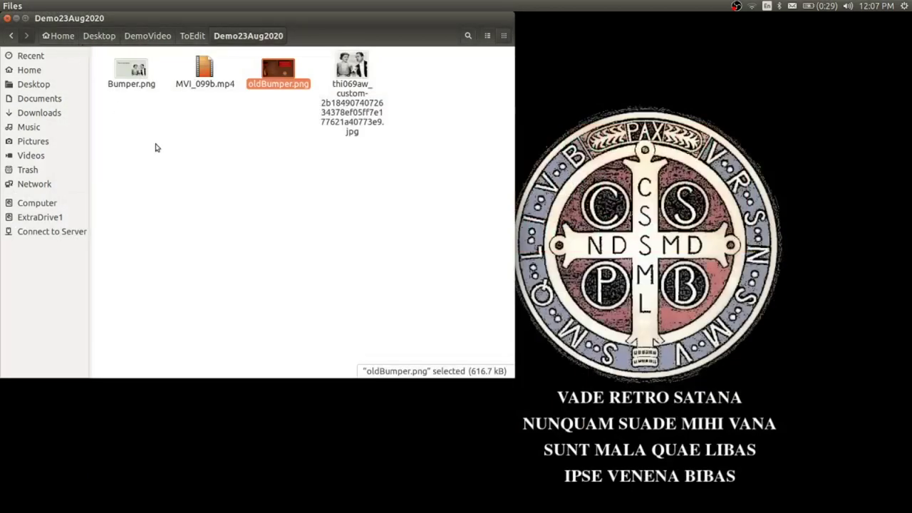
click(154, 146)
double_click(131, 71)
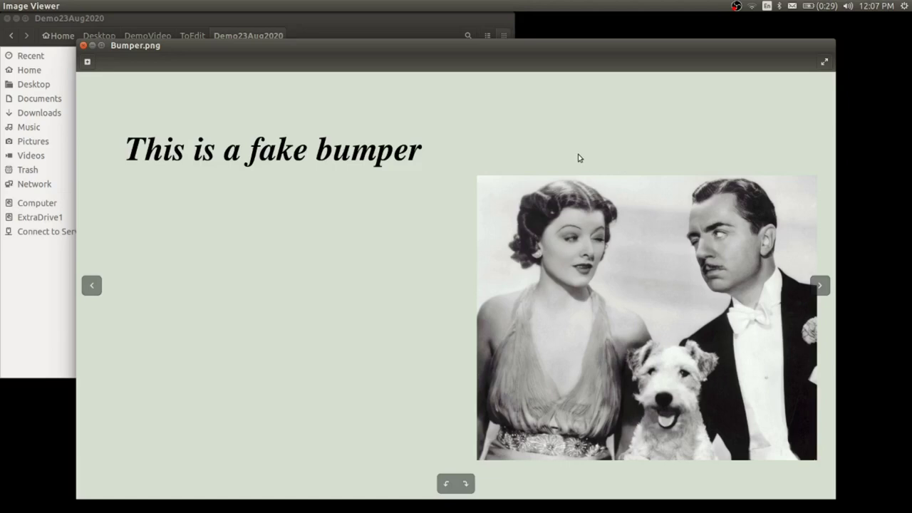
click(83, 47)
click(196, 108)
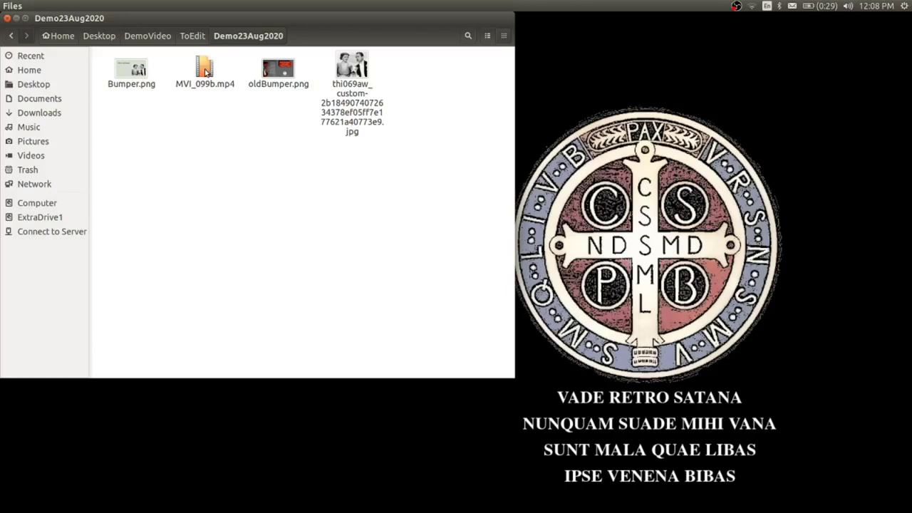
double_click(205, 72)
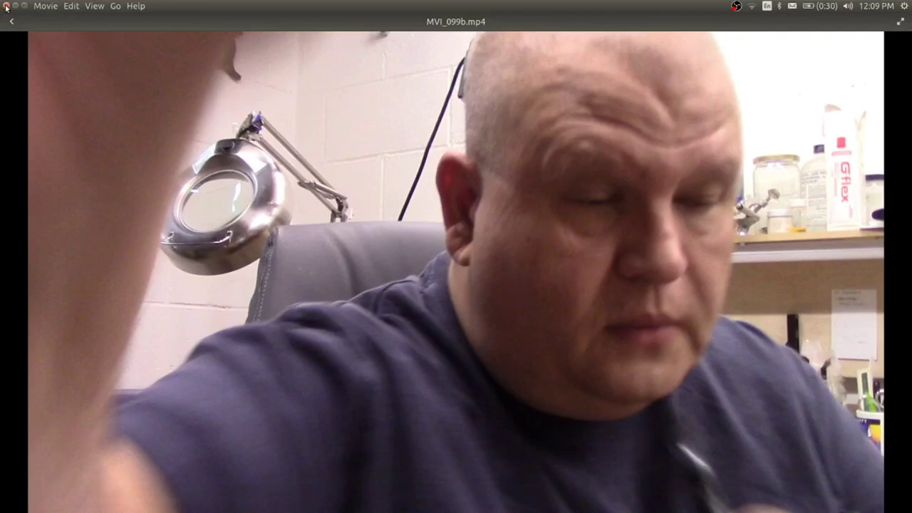
click(6, 7)
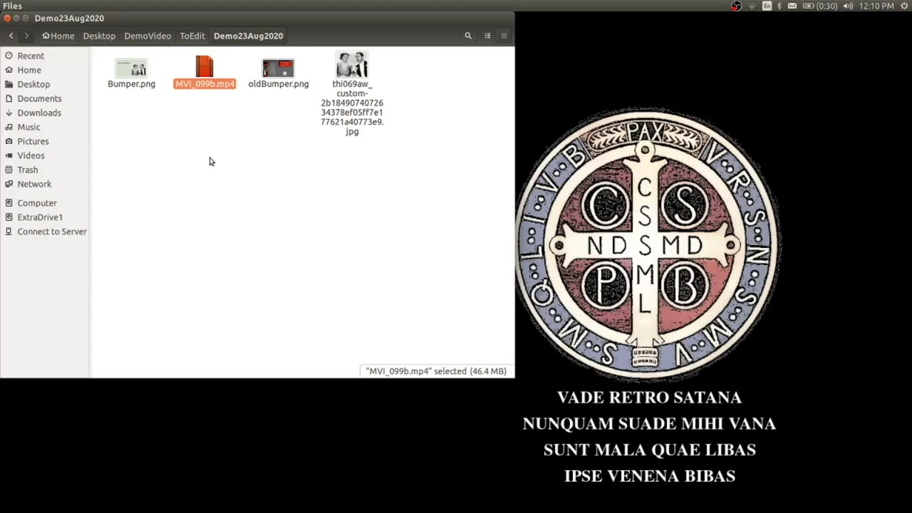
- Start Kdenlive from the Unity launcher on the left edge
mouse_move(1, 166)
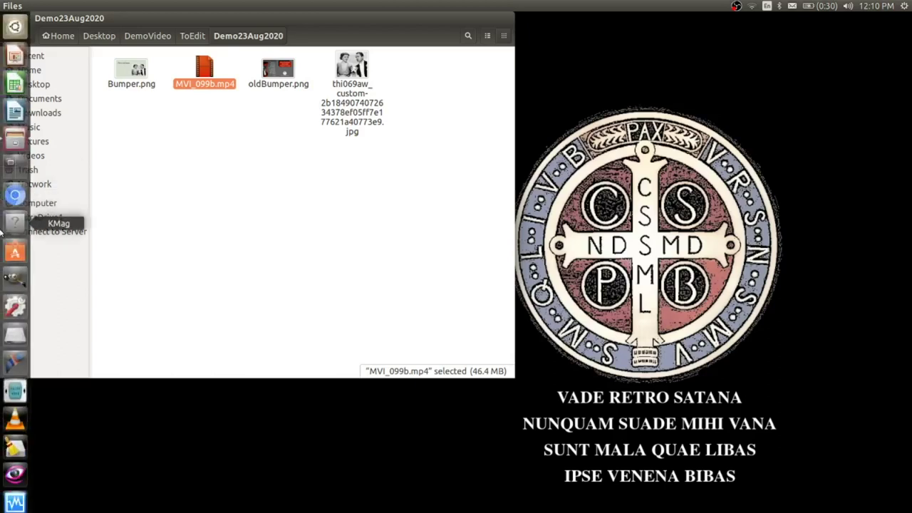
click(16, 367)
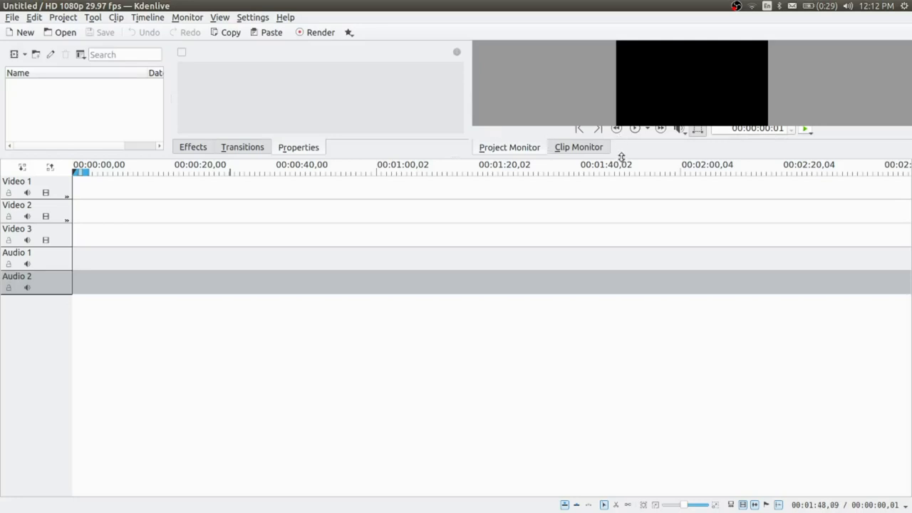
- Lower the timeline to make the monitors taller and widen the Project Bin
drag(621, 157, 629, 298)
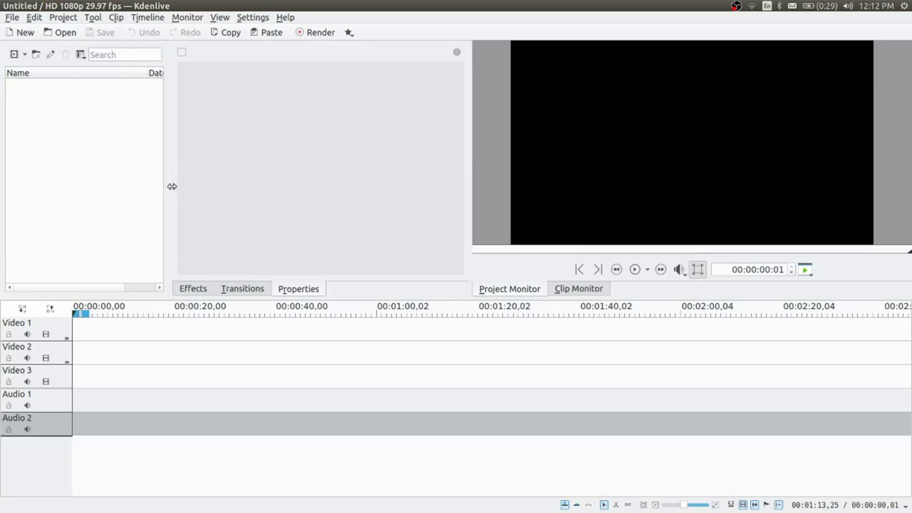
drag(172, 186, 242, 195)
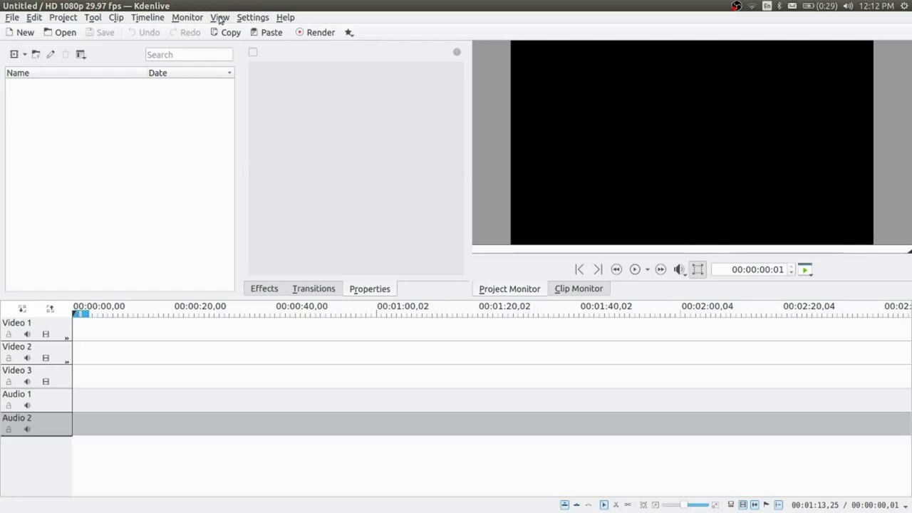
- Apply the saved Layout 1 workspace from View > Load Layout
click(219, 17)
mouse_move(225, 34)
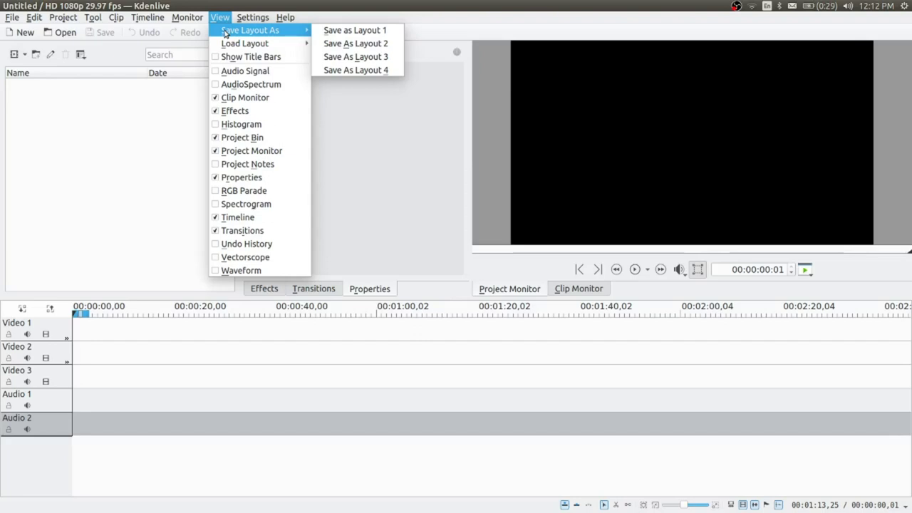
mouse_move(246, 48)
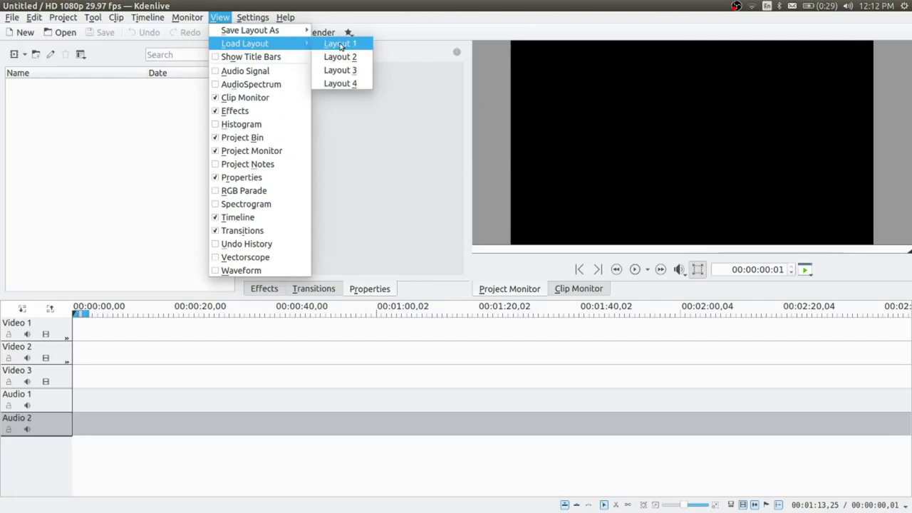
click(340, 45)
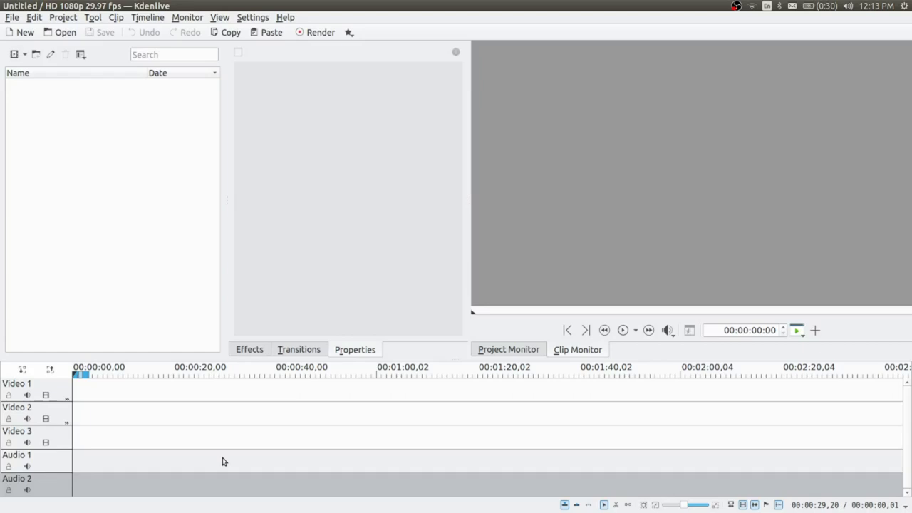
- Check the Add Clip dropdown, then switch to the Files window with Alt+Tab
click(24, 56)
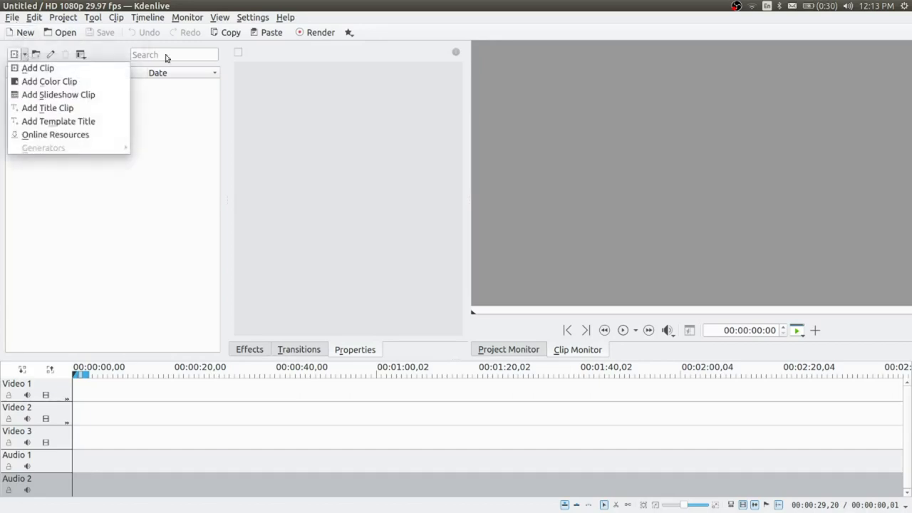
click(255, 166)
key(alt+Tab)
key(alt+Tab)
key(alt+Tab)
key(alt+Tab)
key(alt+Tab)
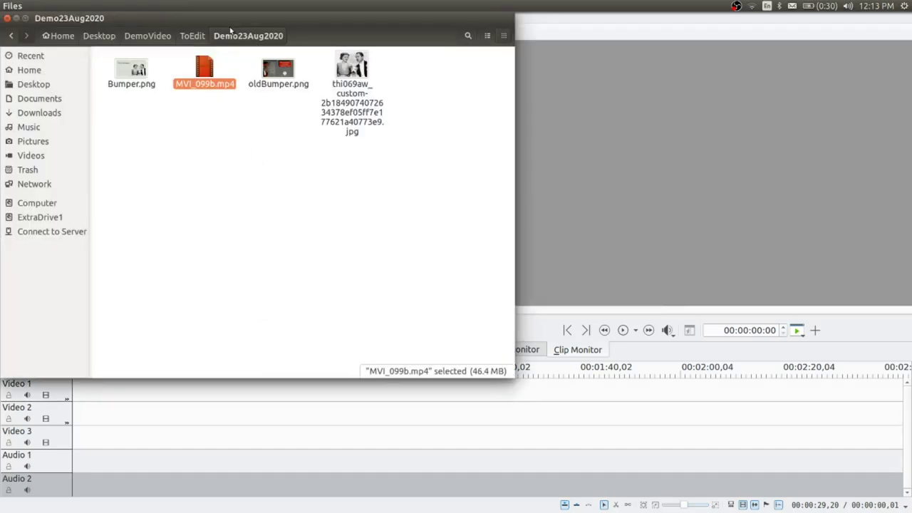
- Drag Bumper.png and MVI_099b.mp4 into the Project Bin and preview the bumper image
drag(229, 22, 493, 123)
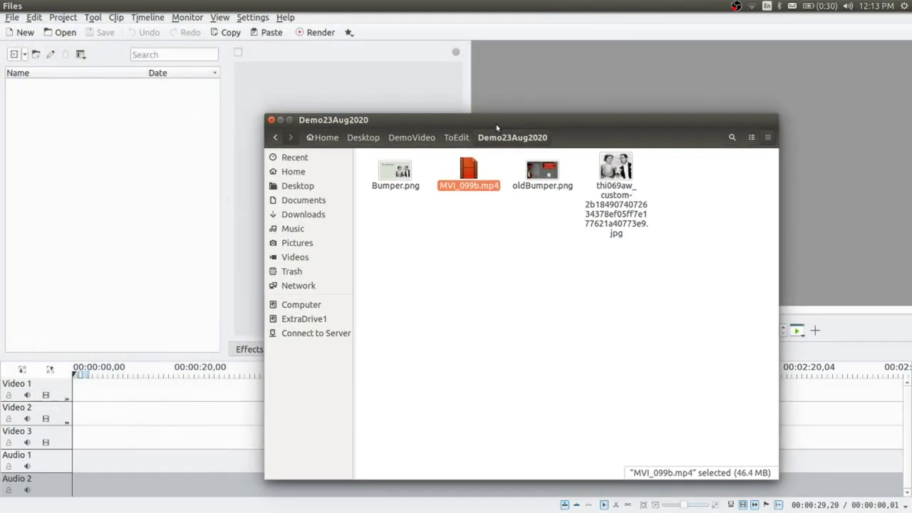
click(394, 169)
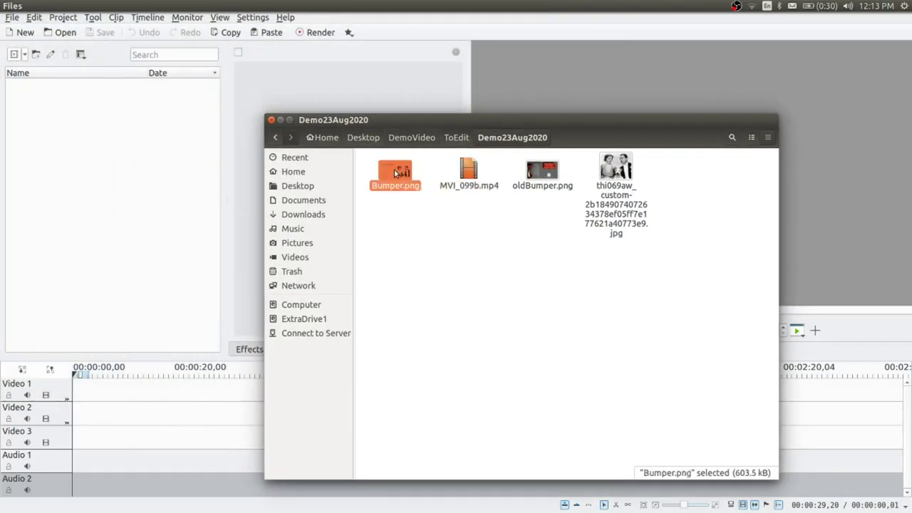
ctrl+click(465, 176)
drag(466, 177, 186, 173)
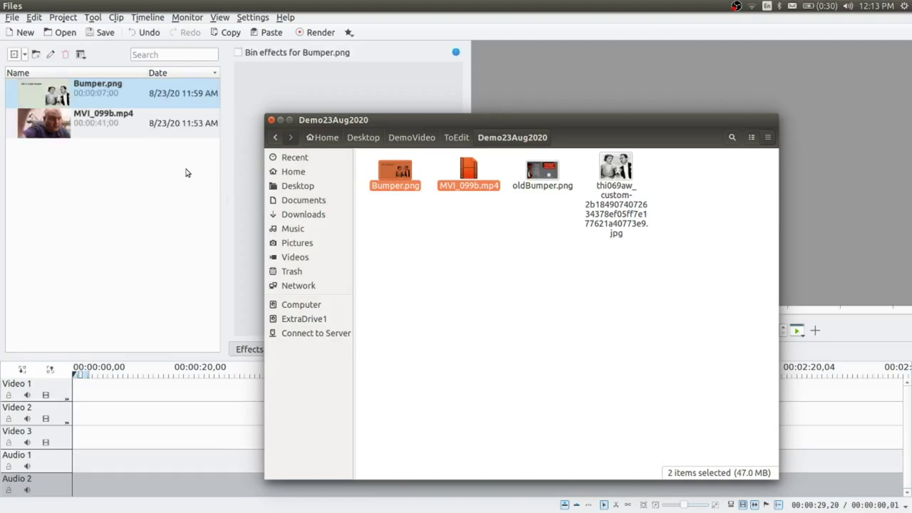
click(132, 180)
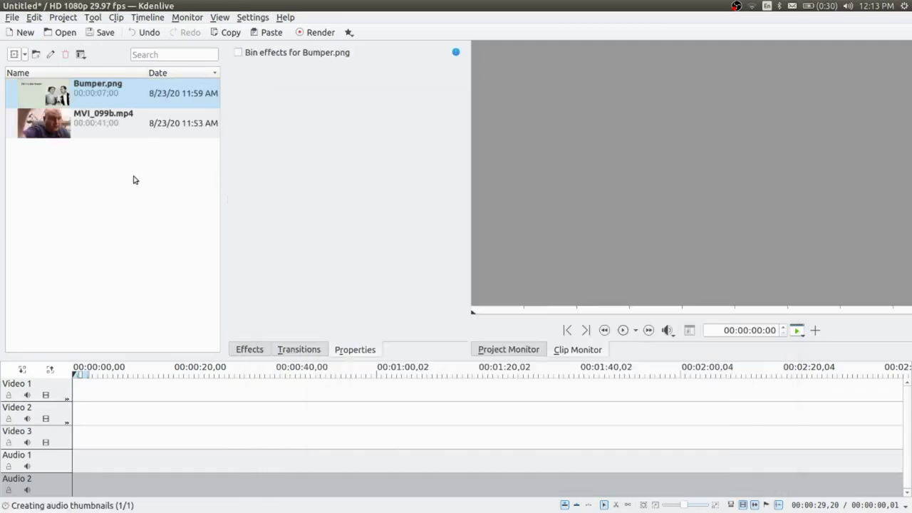
click(132, 179)
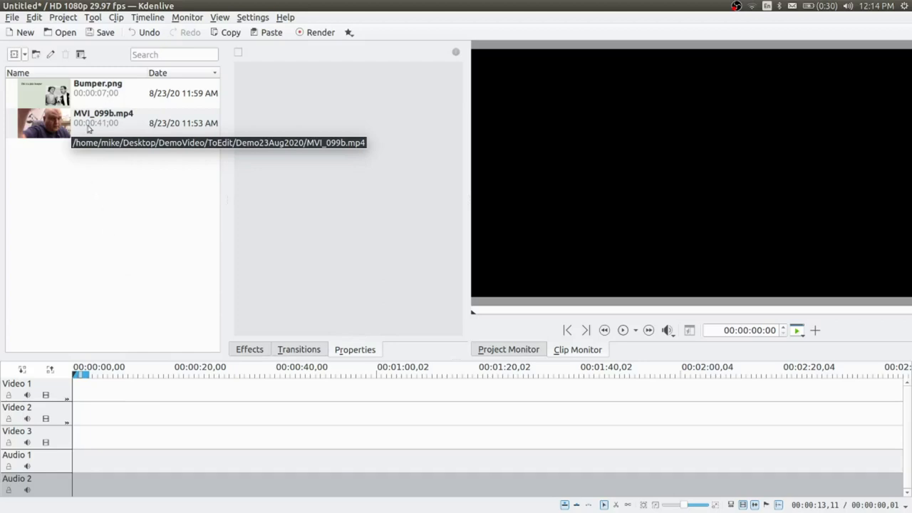
click(56, 98)
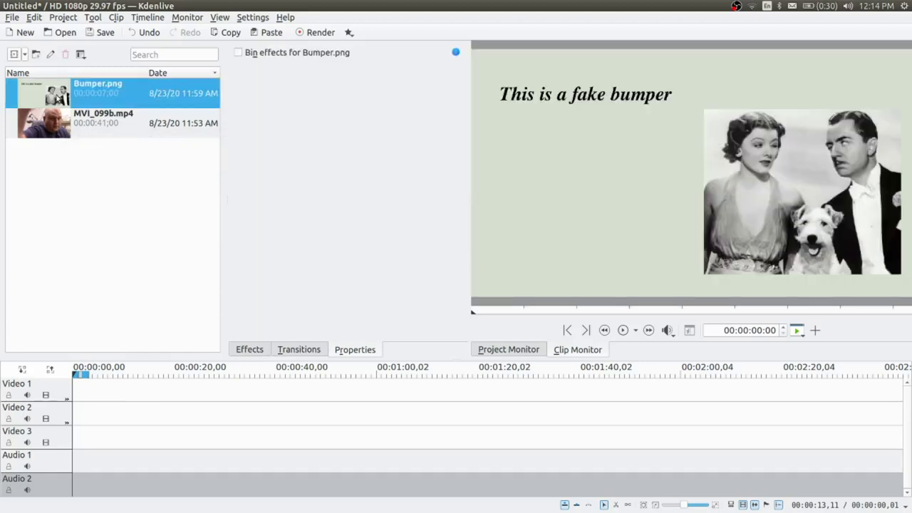
- Put Bumper.png at the start of Video 1, play it, and leave its 7-second duration unchanged
drag(57, 98, 78, 394)
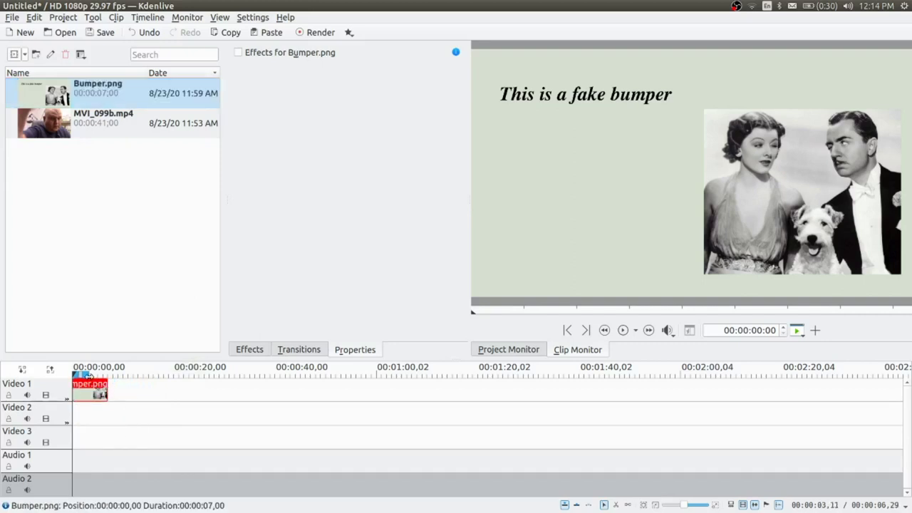
click(622, 331)
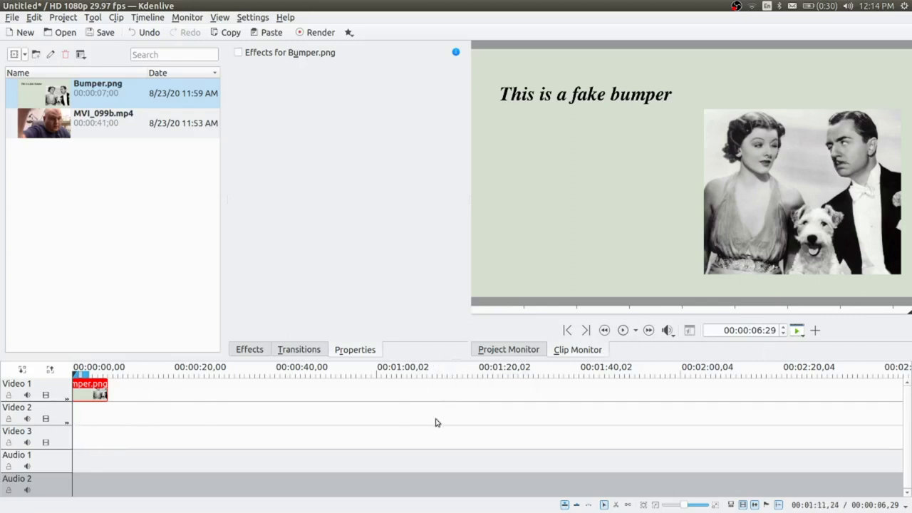
double_click(99, 391)
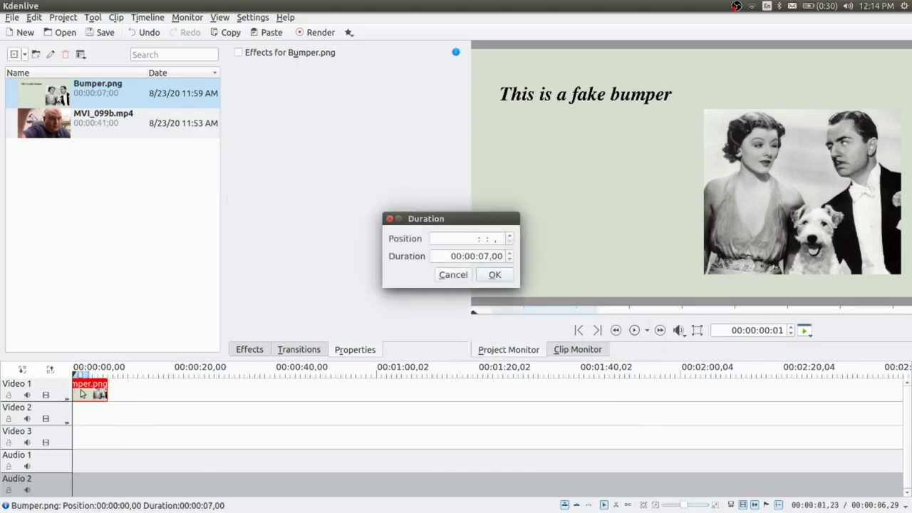
click(452, 275)
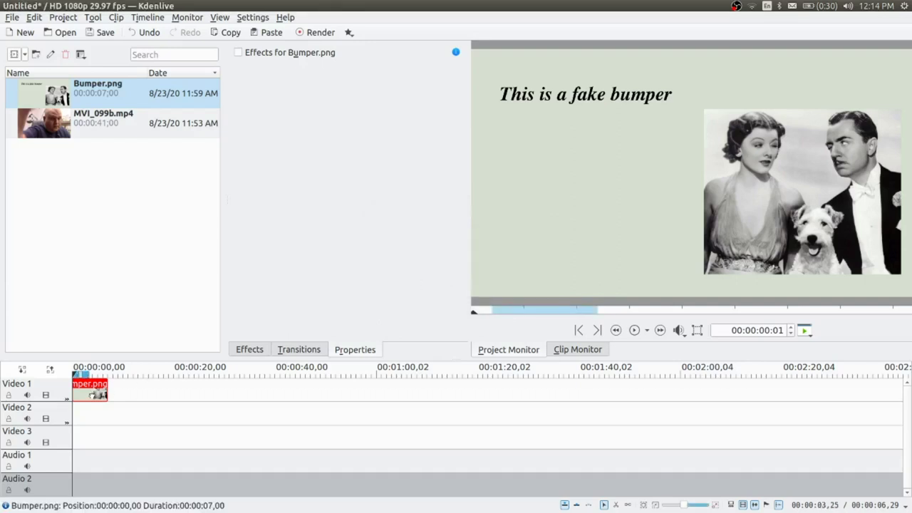
double_click(93, 396)
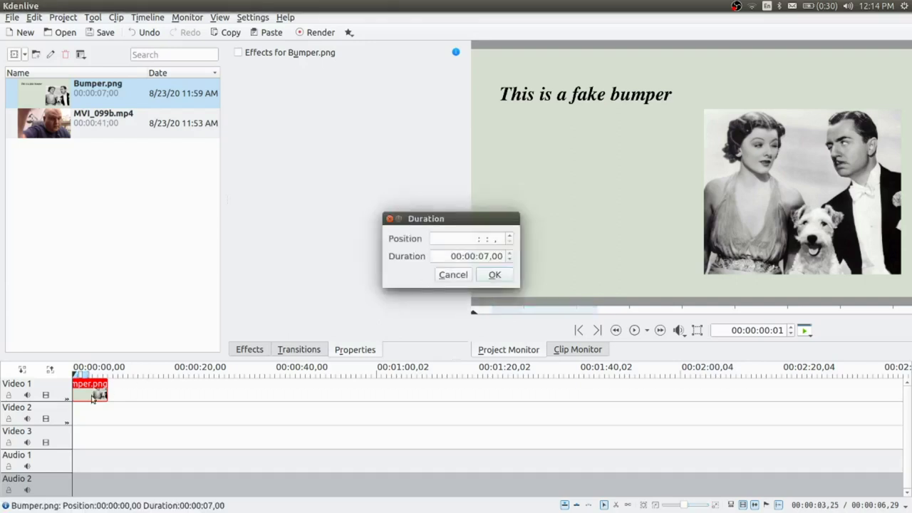
click(455, 274)
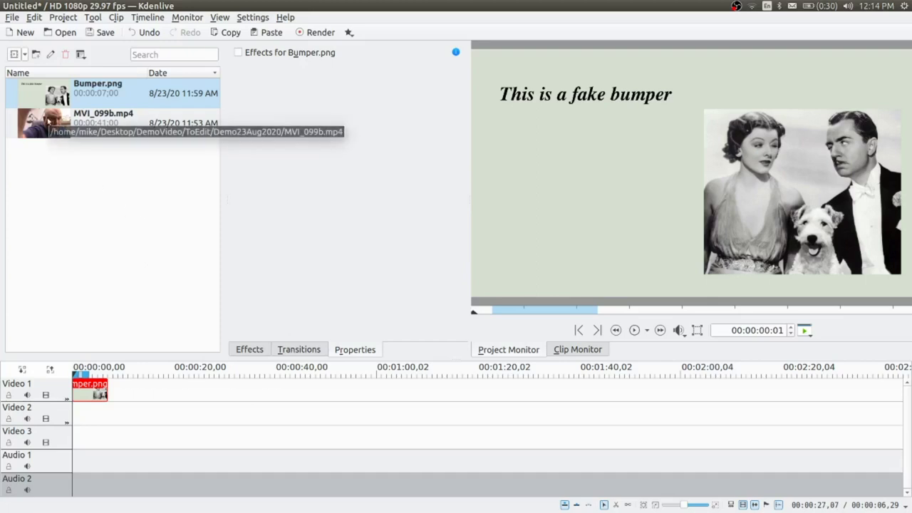
- Add MVI_099b.mp4 to Video 2 at about 11 seconds and scrub to a cut point near 19 seconds
drag(48, 121, 130, 408)
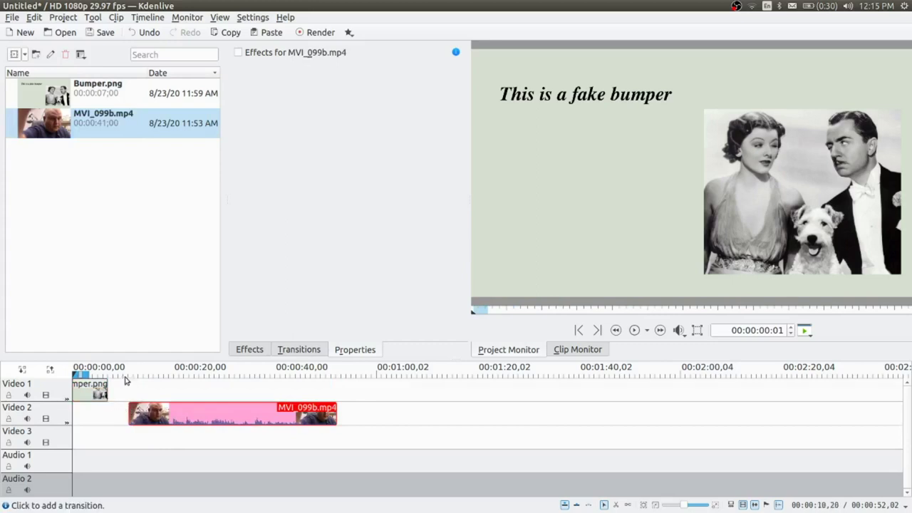
click(128, 376)
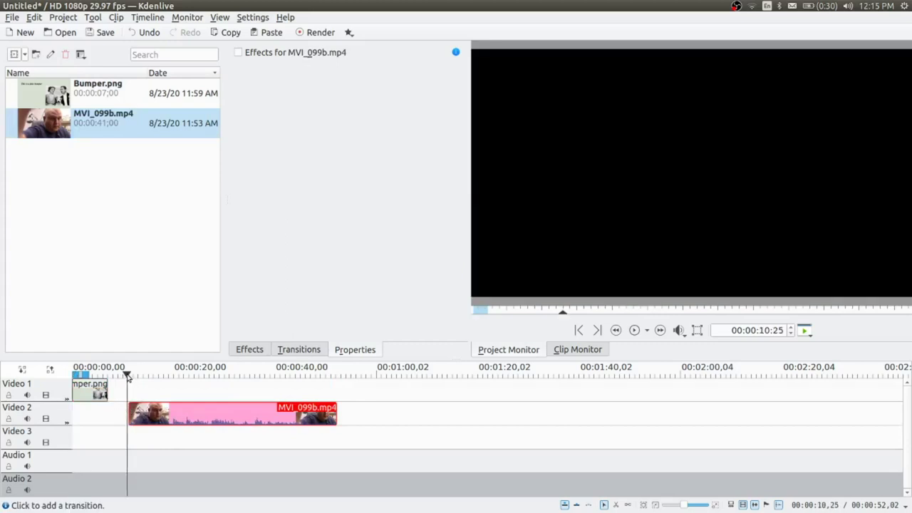
click(636, 330)
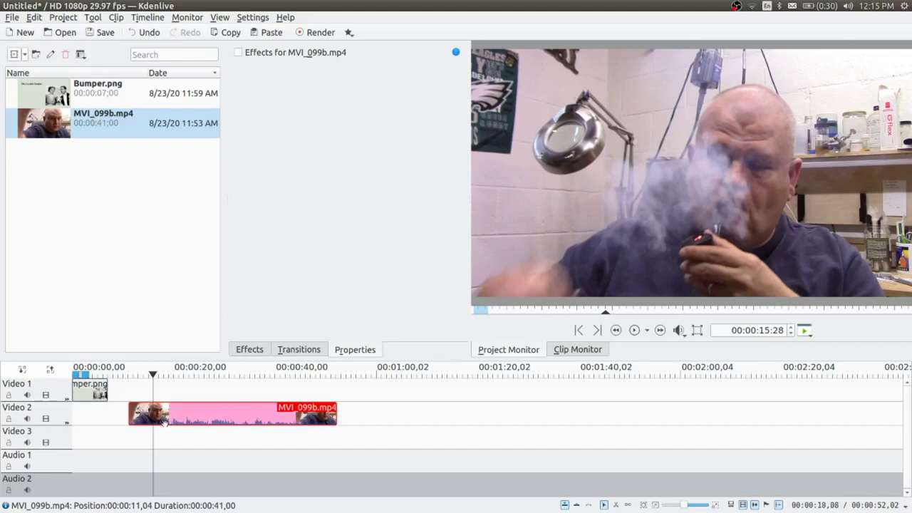
drag(152, 376, 170, 378)
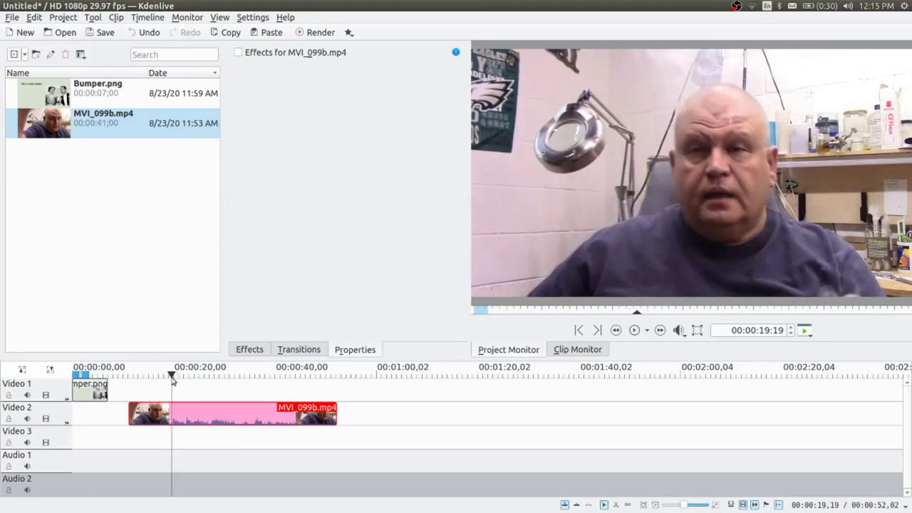
click(635, 331)
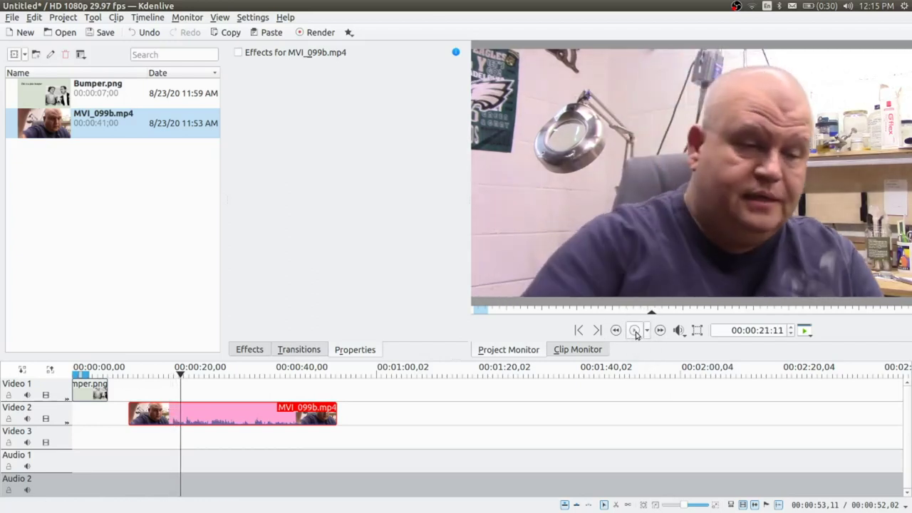
click(169, 376)
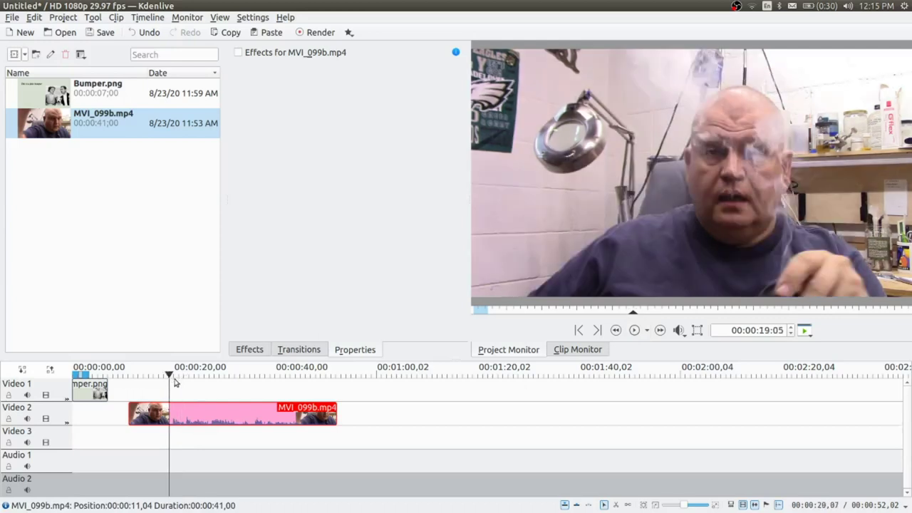
key(Right)
key(Right)
key(Right)
key(Right)
key(Right)
key(Right)
key(Right)
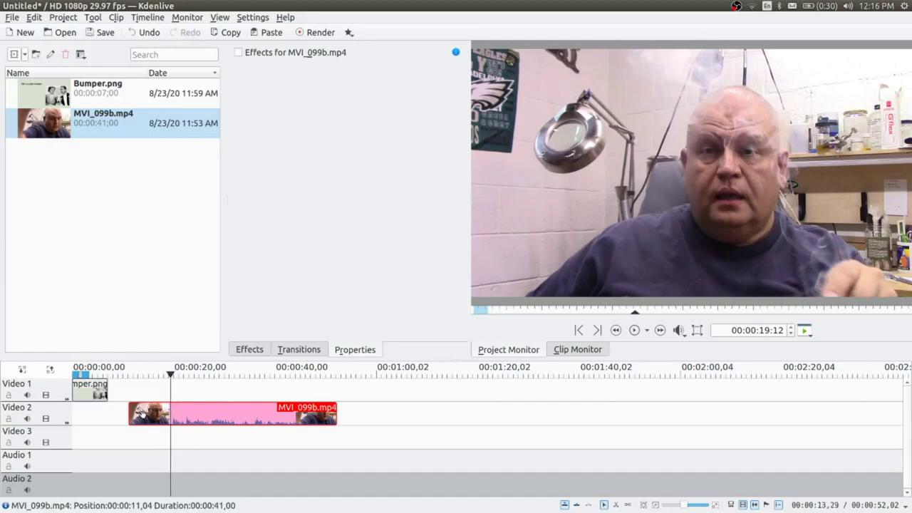
- Razor-split the Video 2 clip at 00:00:19,12 and shift the later piece right
click(616, 504)
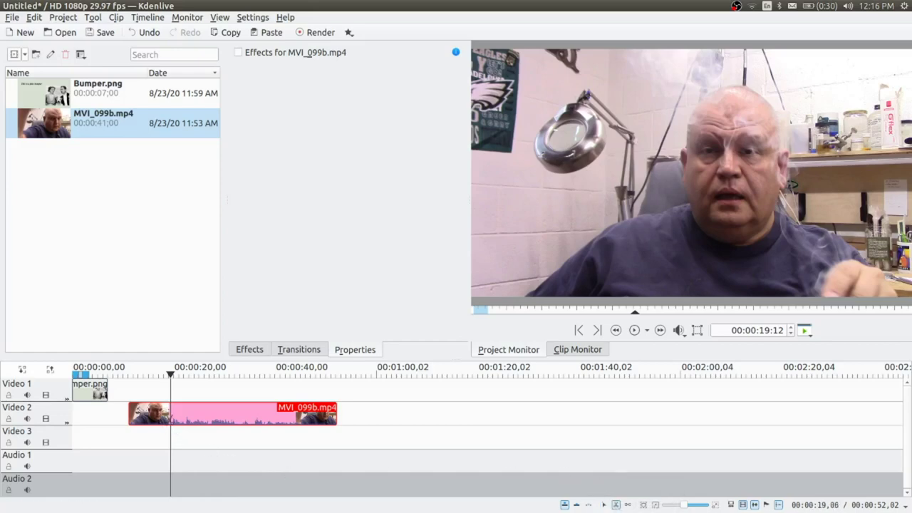
click(170, 416)
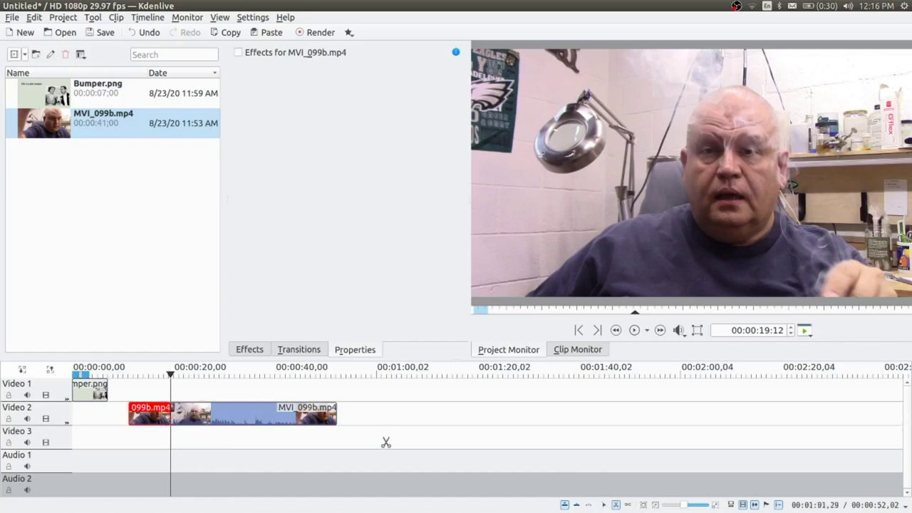
click(605, 505)
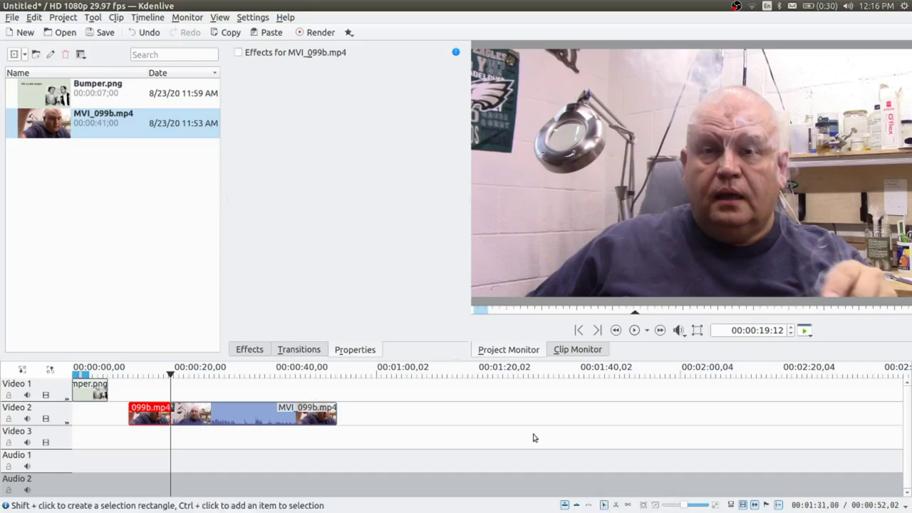
drag(261, 412, 316, 412)
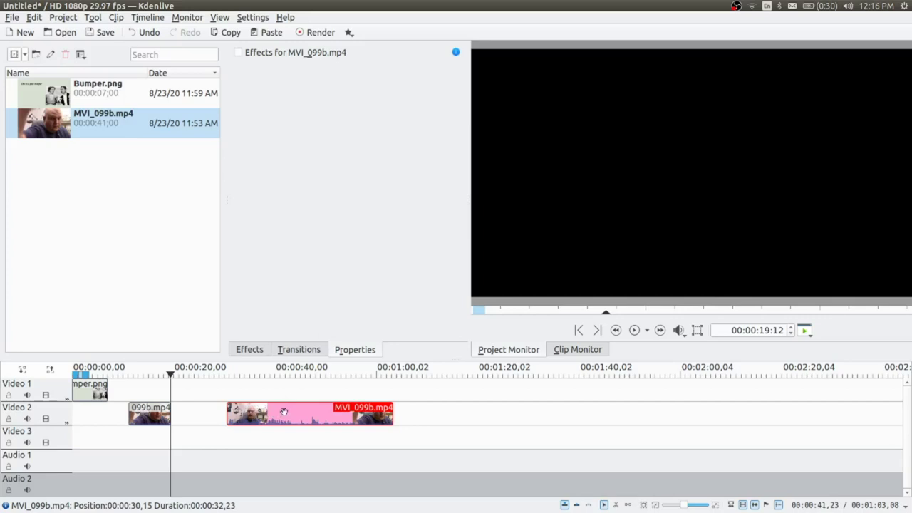
- Select and delete the 8-second front piece of MVI_099b.mp4
key(x)
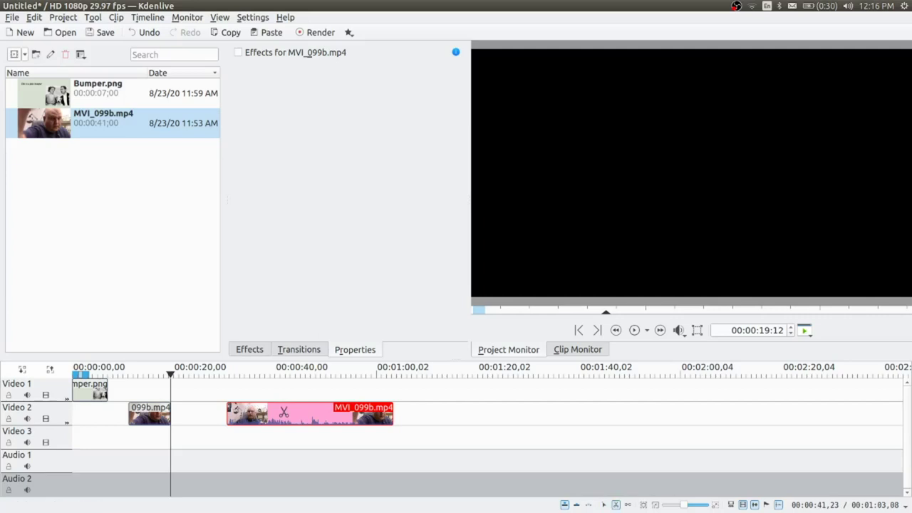
key(s)
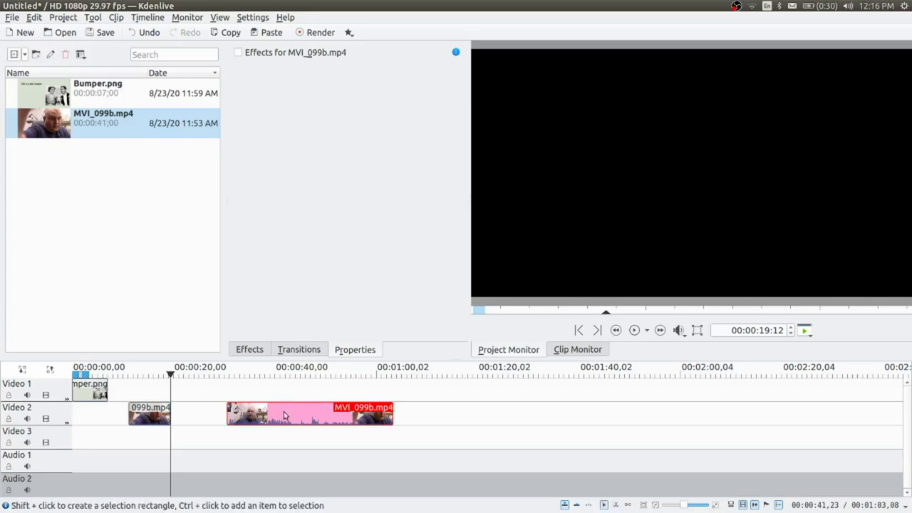
click(144, 411)
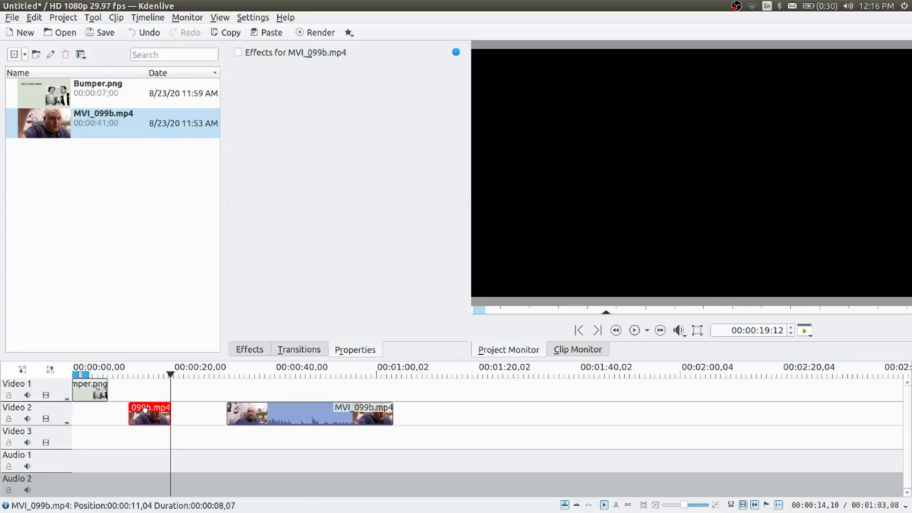
key(Delete)
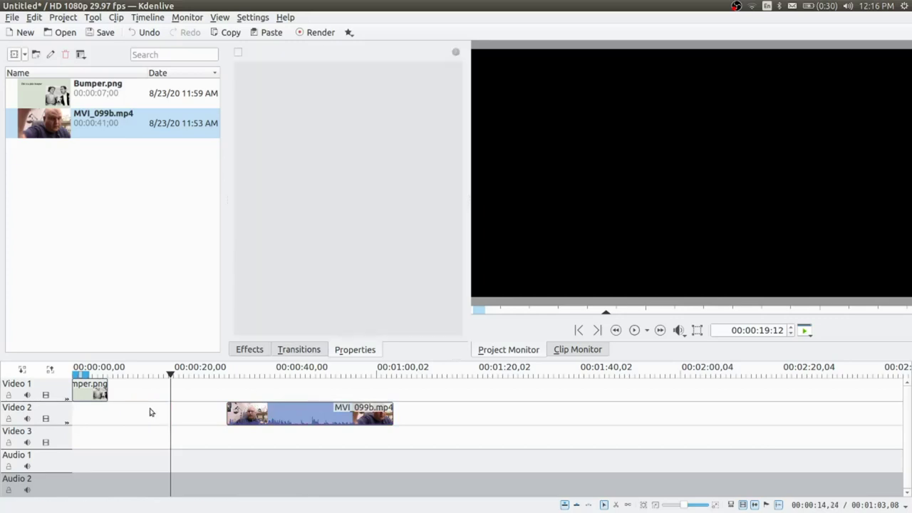
- Slide the remaining clip left toward the bumper and play the project from the start
drag(302, 414, 183, 391)
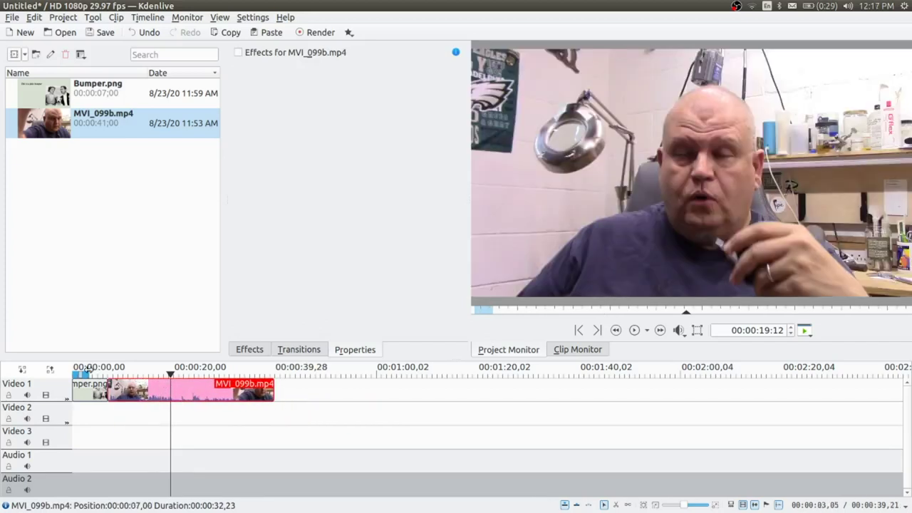
click(94, 367)
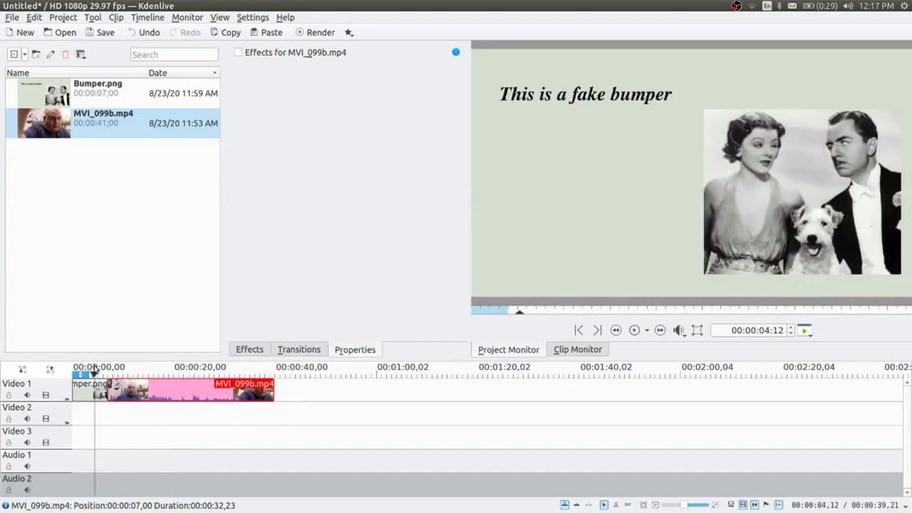
click(76, 367)
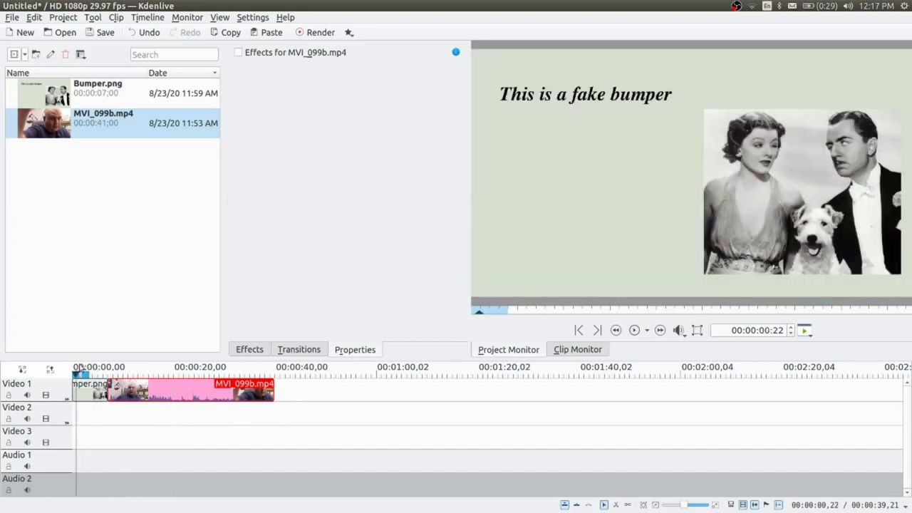
click(633, 331)
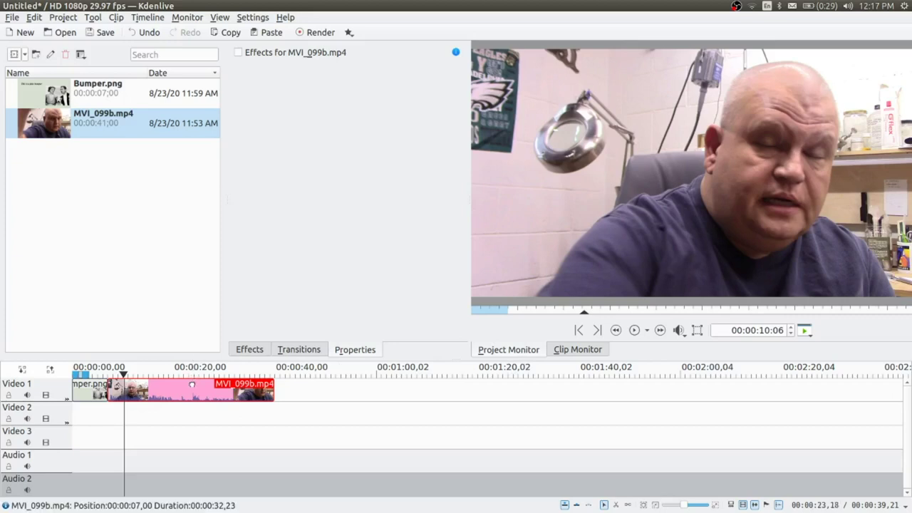
- Move MVI_099b.mp4 onto Video 2, overlapping the bumper's end, and preview the overlap
drag(191, 387, 191, 407)
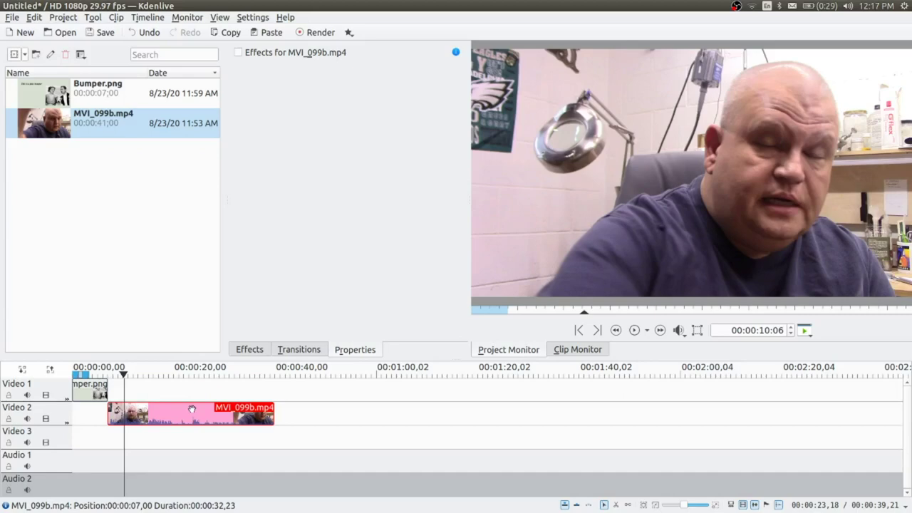
drag(191, 409, 183, 408)
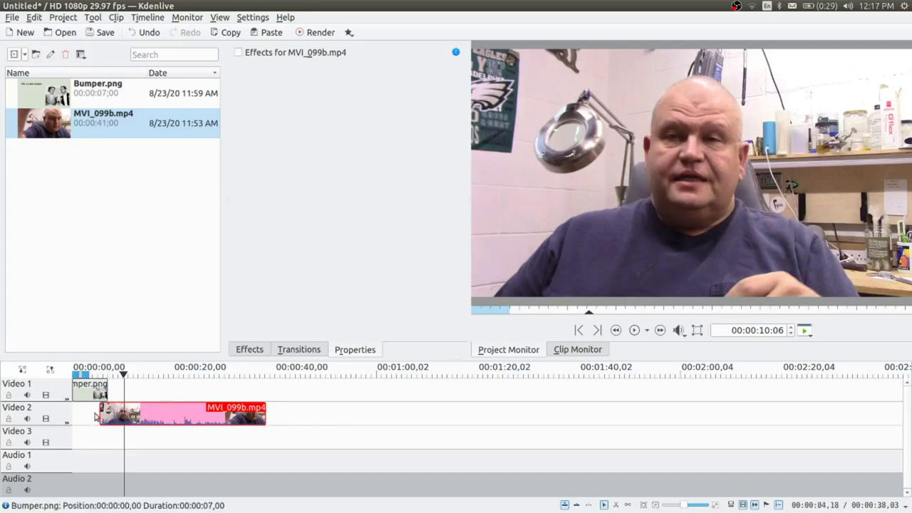
click(81, 371)
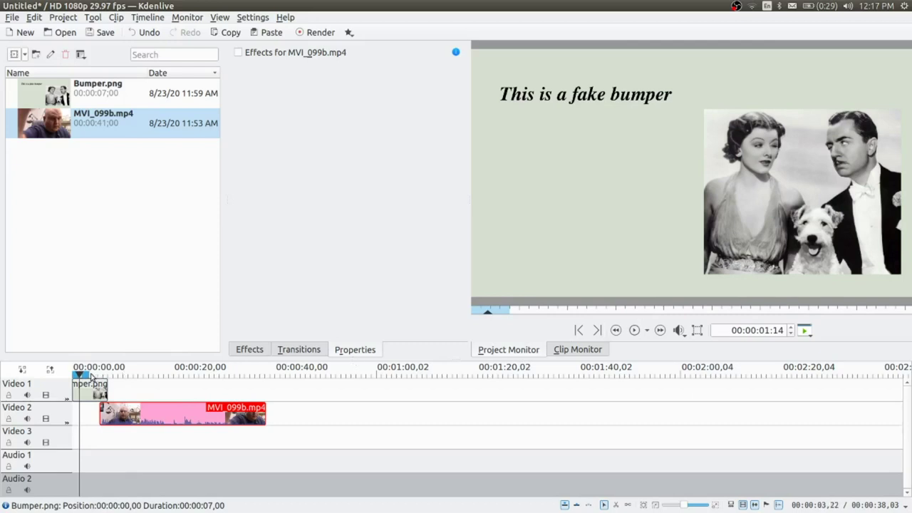
click(92, 372)
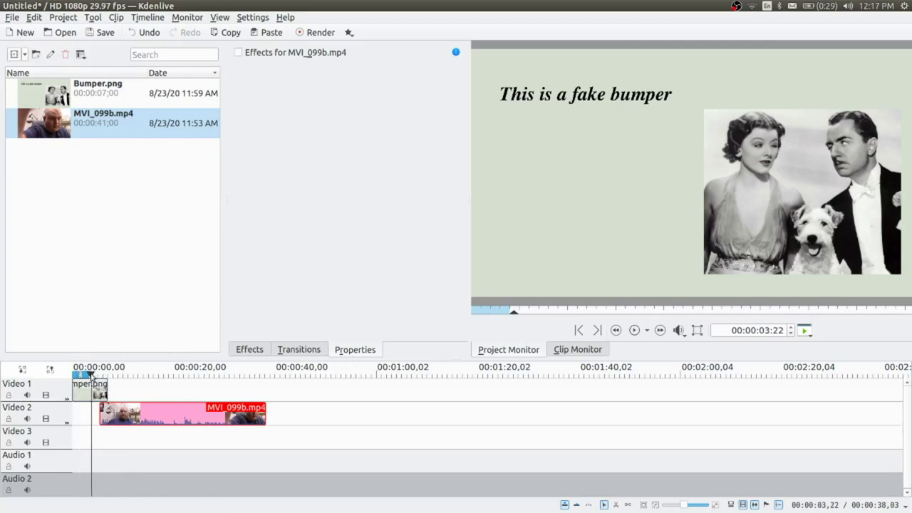
click(633, 332)
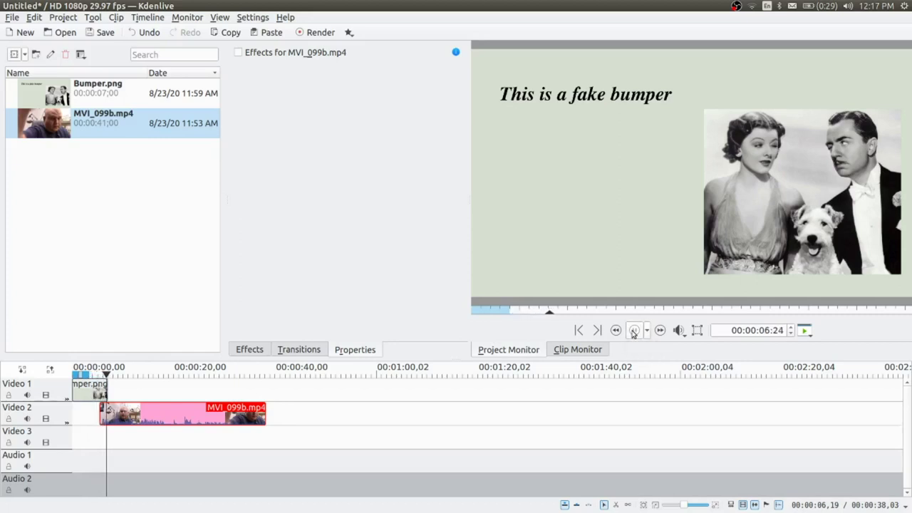
click(633, 330)
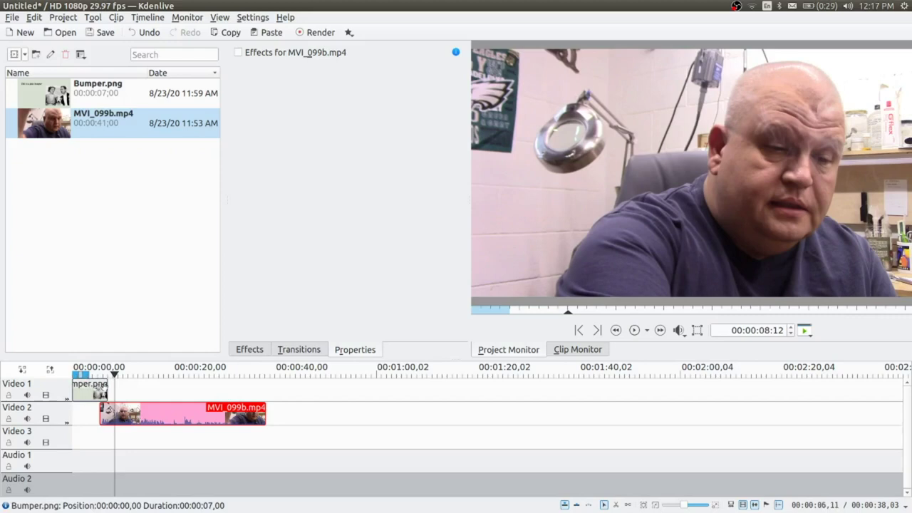
right_click(90, 392)
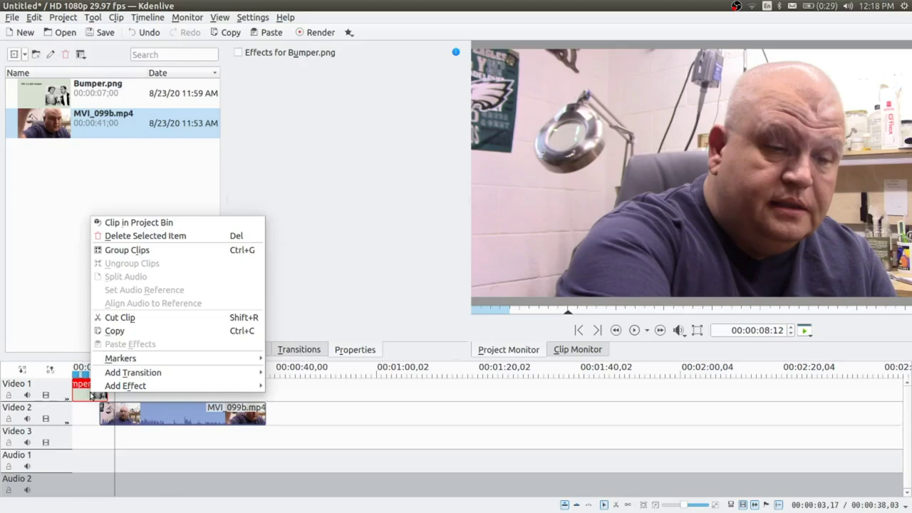
mouse_move(178, 372)
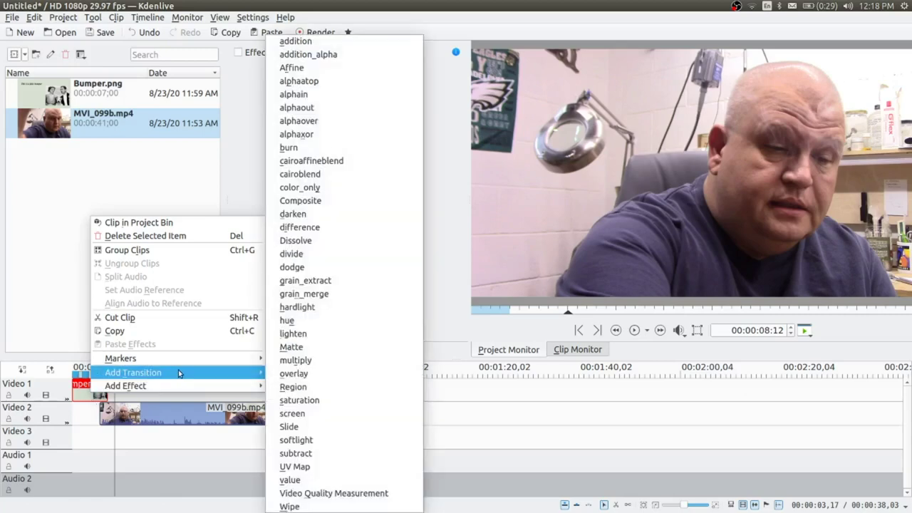
mouse_move(201, 387)
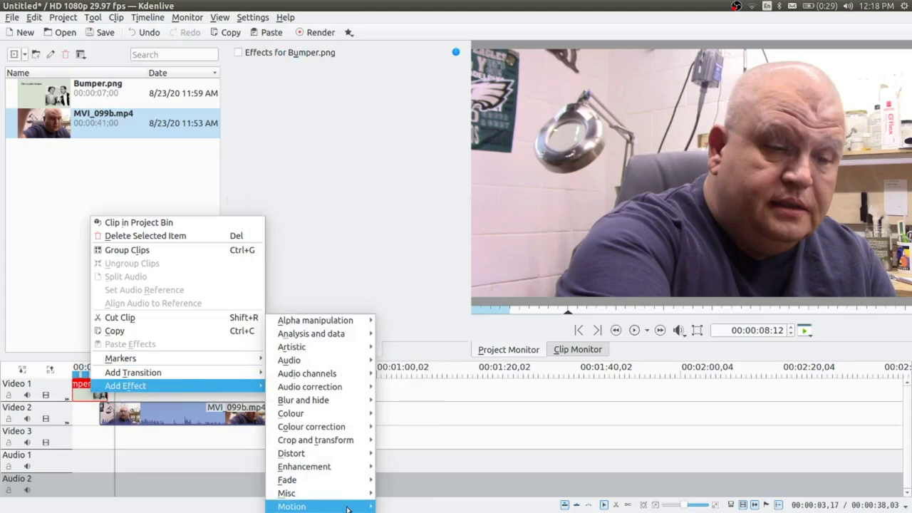
mouse_move(346, 480)
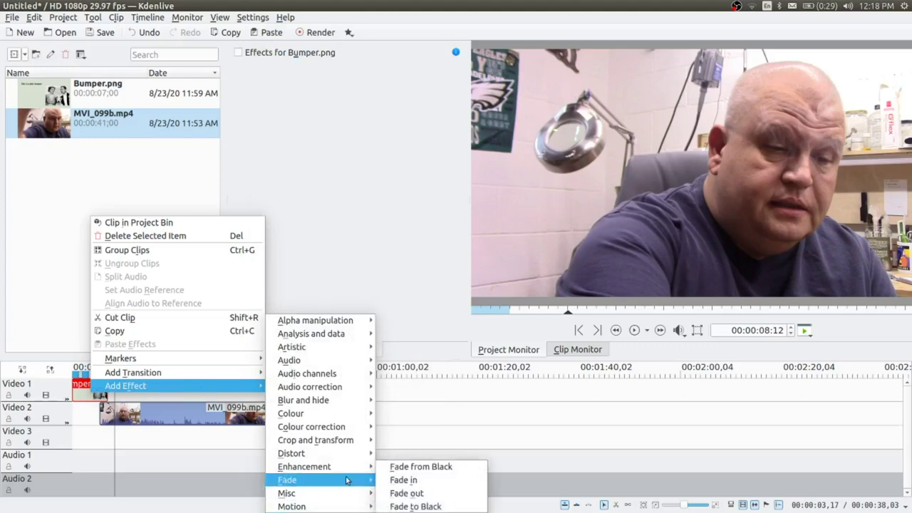
click(431, 411)
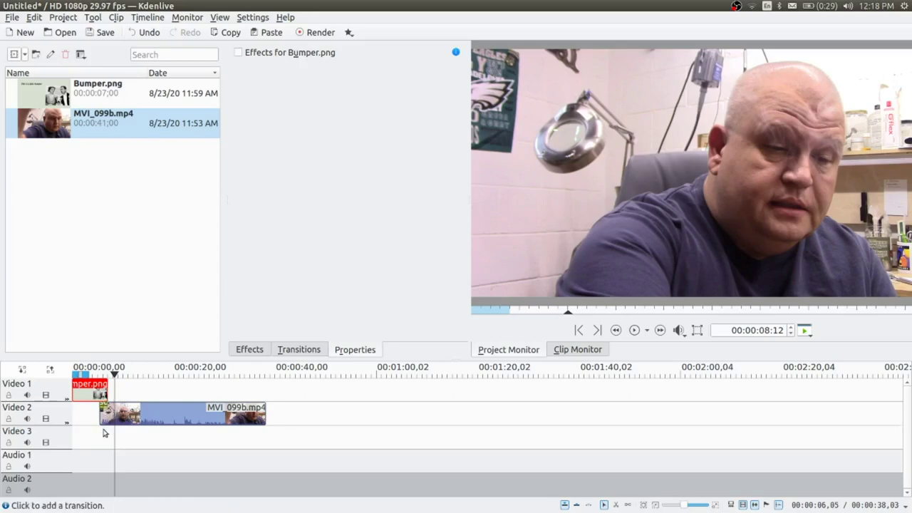
click(84, 369)
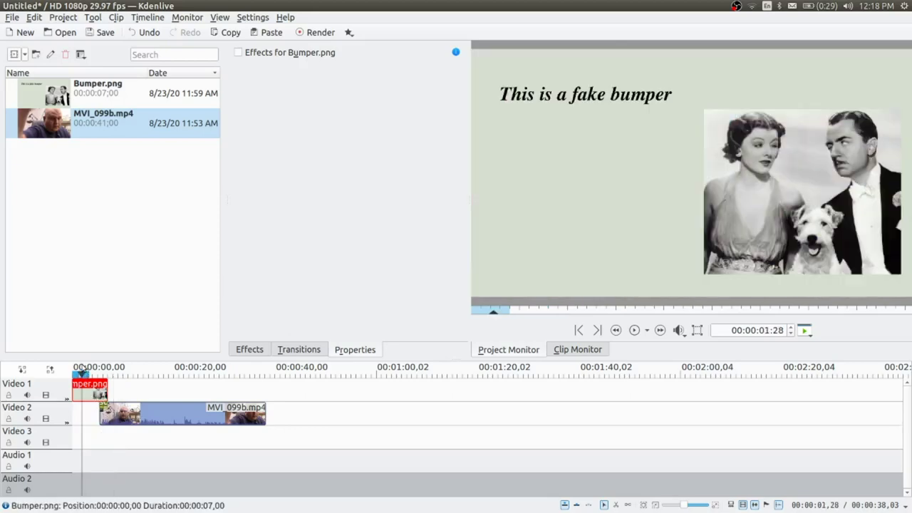
click(634, 332)
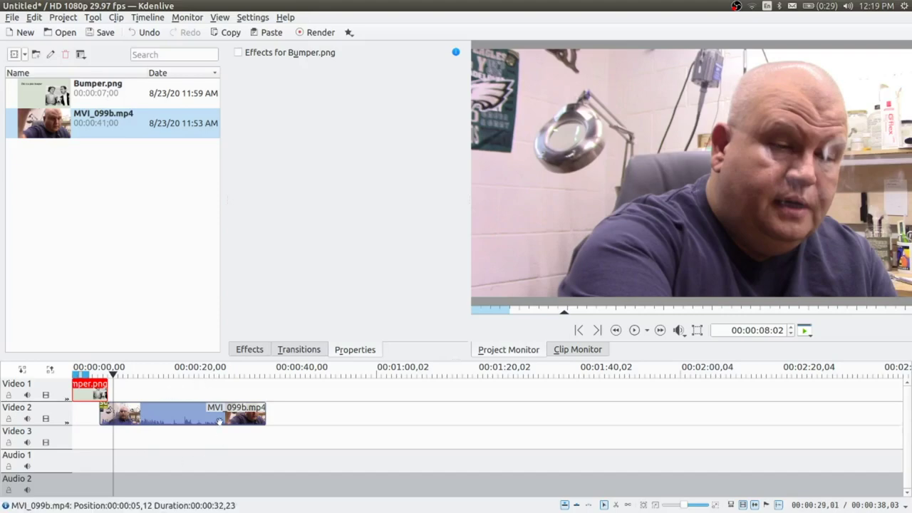
click(245, 373)
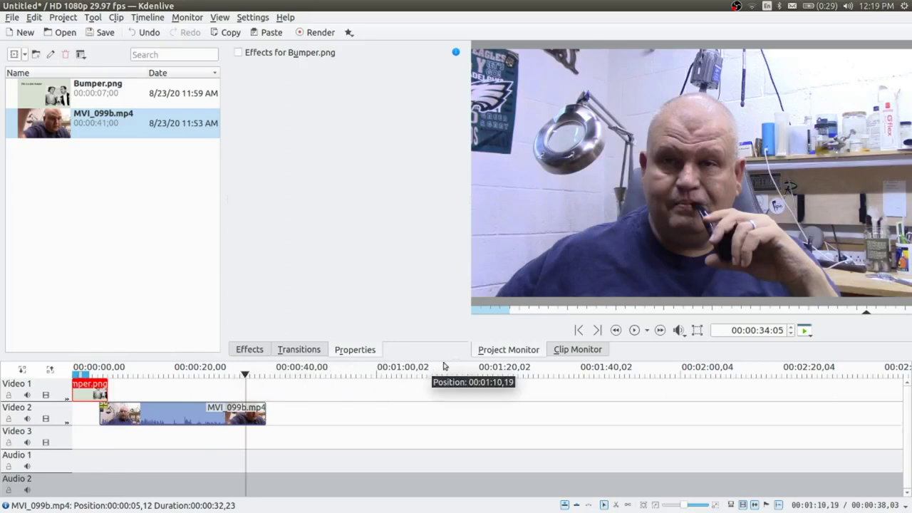
click(634, 330)
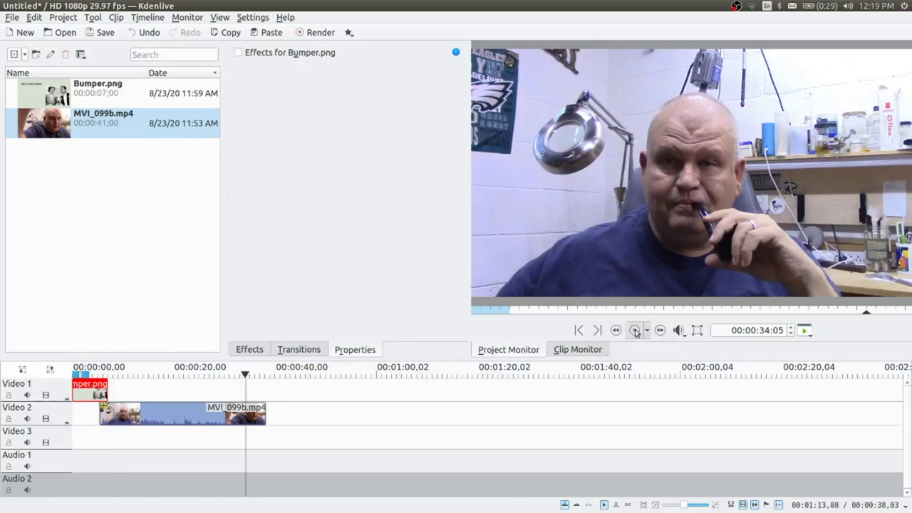
click(634, 330)
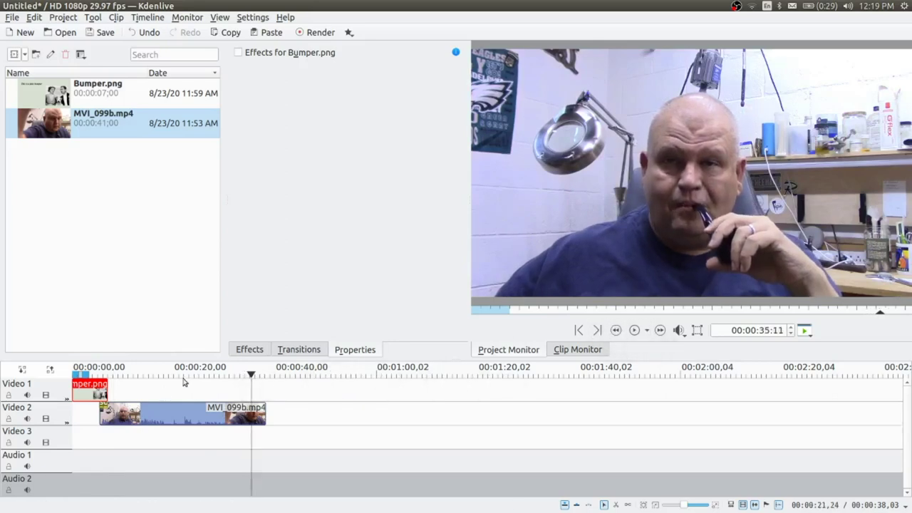
click(215, 372)
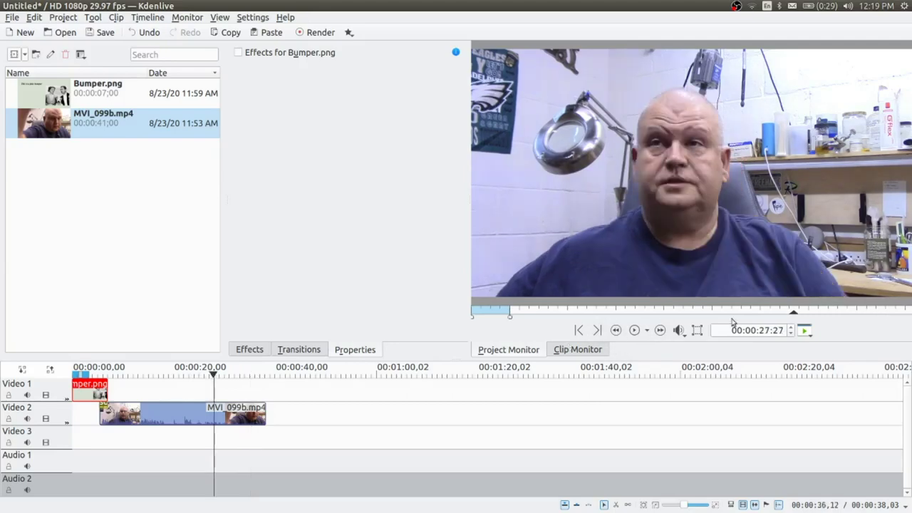
click(634, 330)
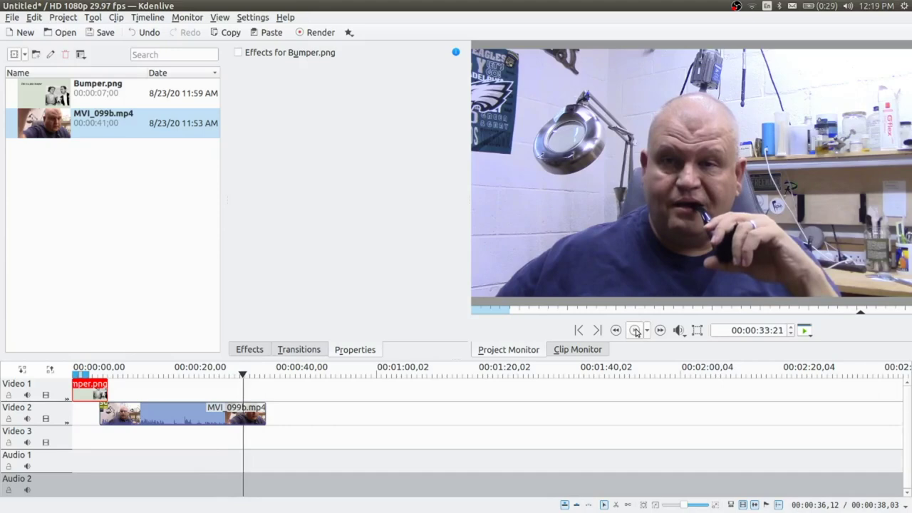
- Razor-cut MVI_099b.mp4 at the playhead and delete its 4-second trailing piece
key(x)
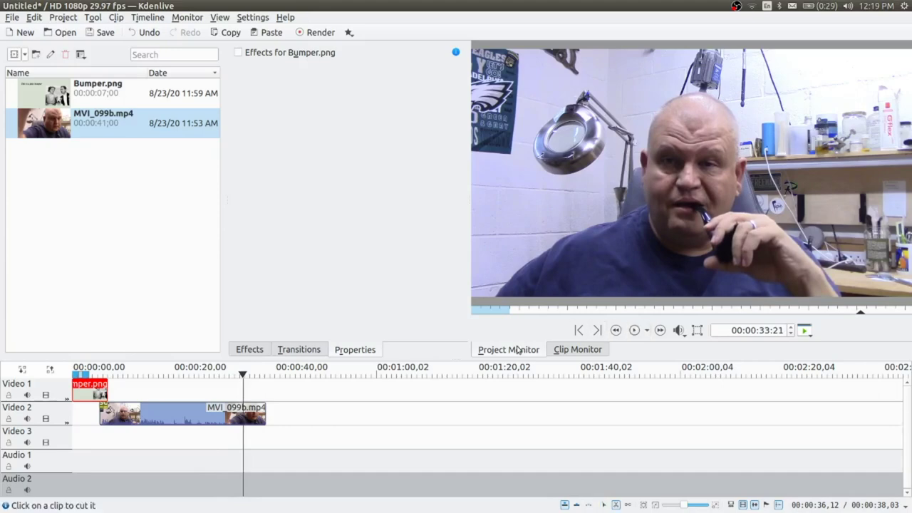
click(243, 420)
key(s)
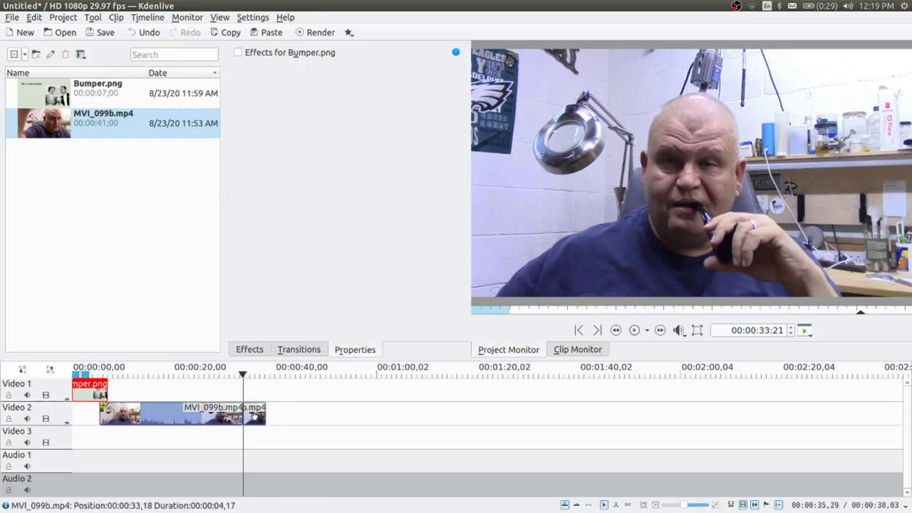
click(254, 416)
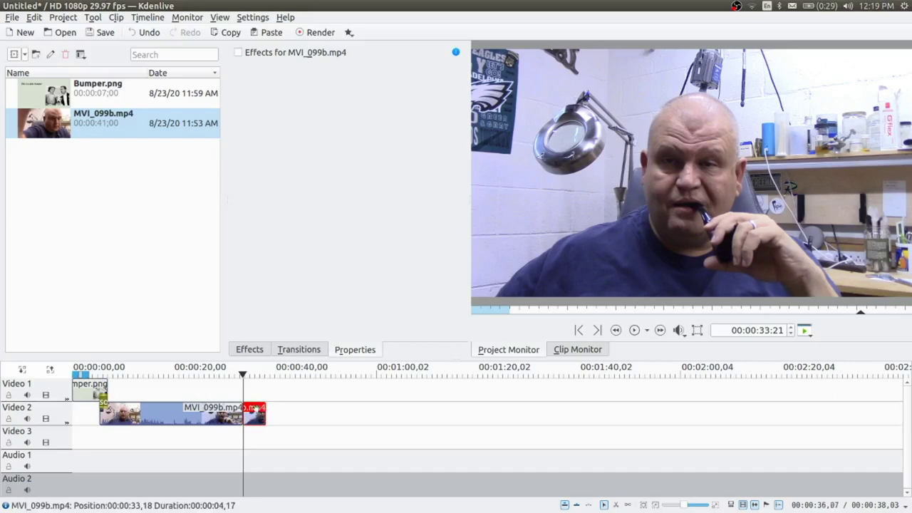
key(Delete)
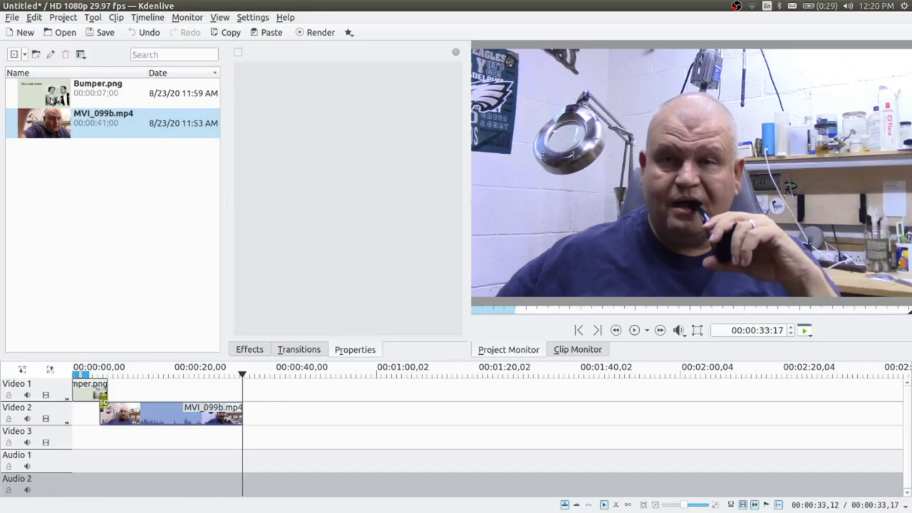
- Place a second Bumper.png on Video 1 at the end of MVI_099b.mp4 and preview the lead-in
click(60, 102)
drag(50, 101, 240, 389)
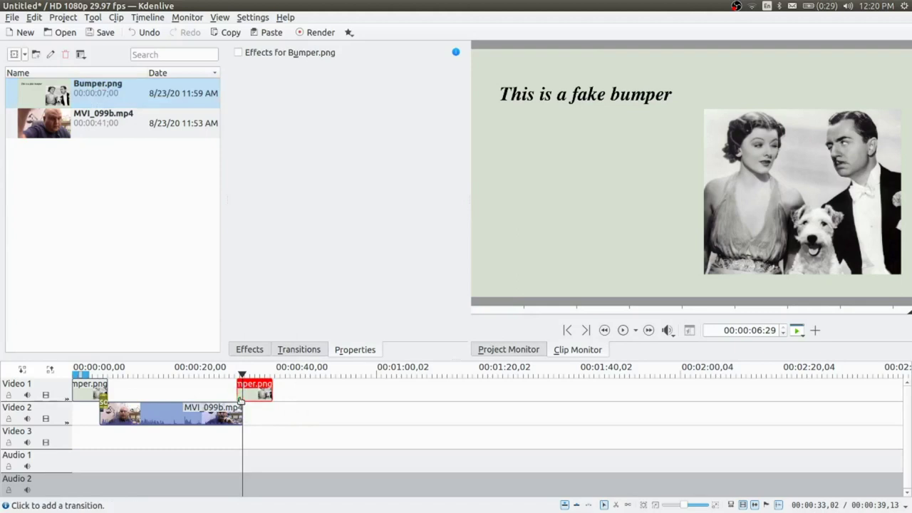
click(240, 398)
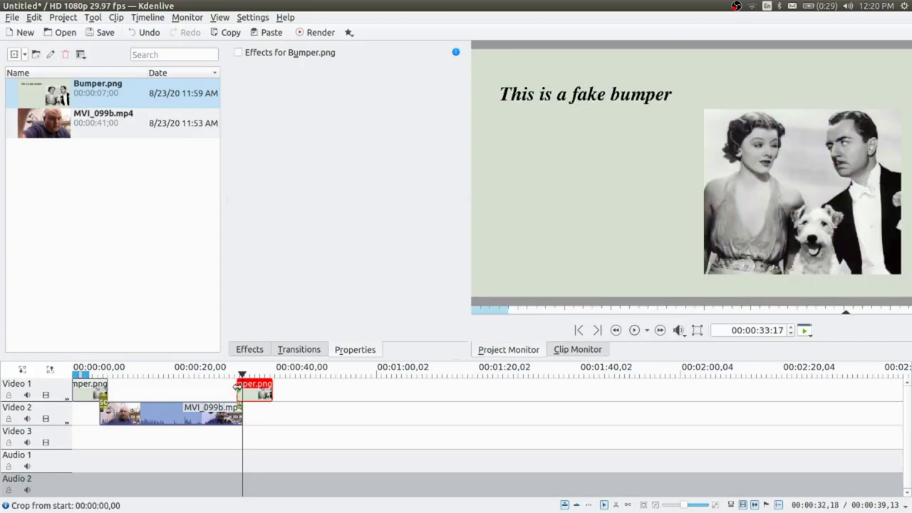
click(230, 376)
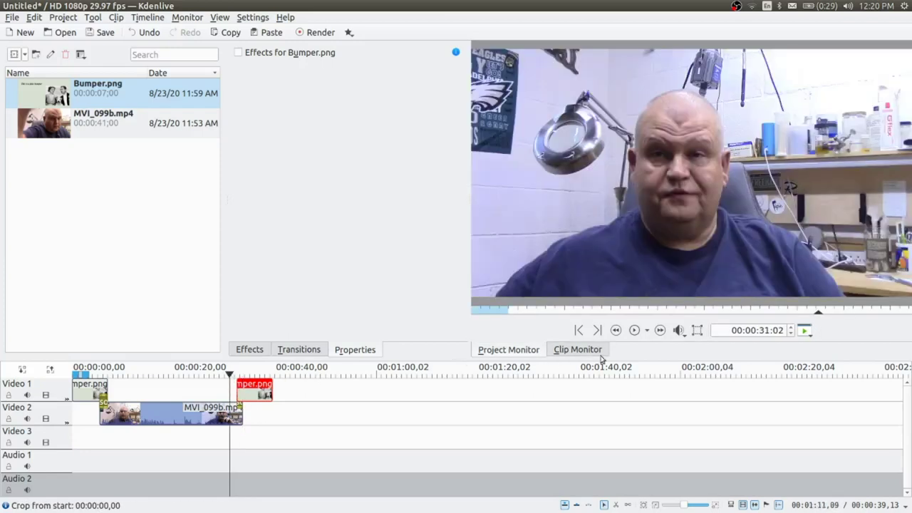
click(633, 332)
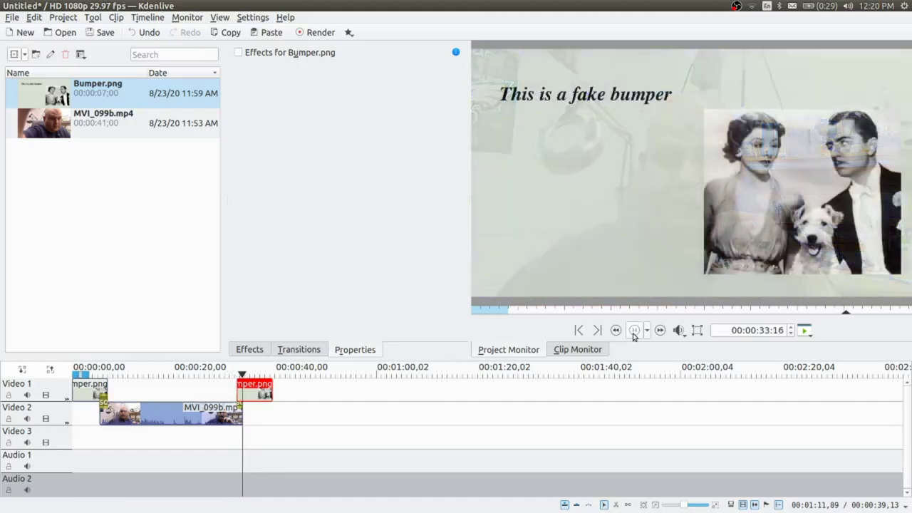
- Stop the project preview playback
click(633, 334)
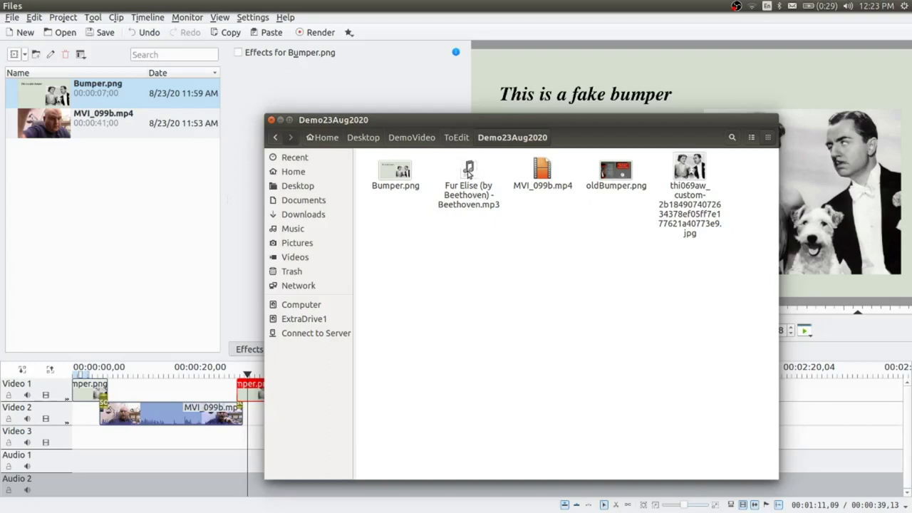
- Bring the Fur Elise mp3 into the project bin and close the Files window
drag(467, 171, 135, 215)
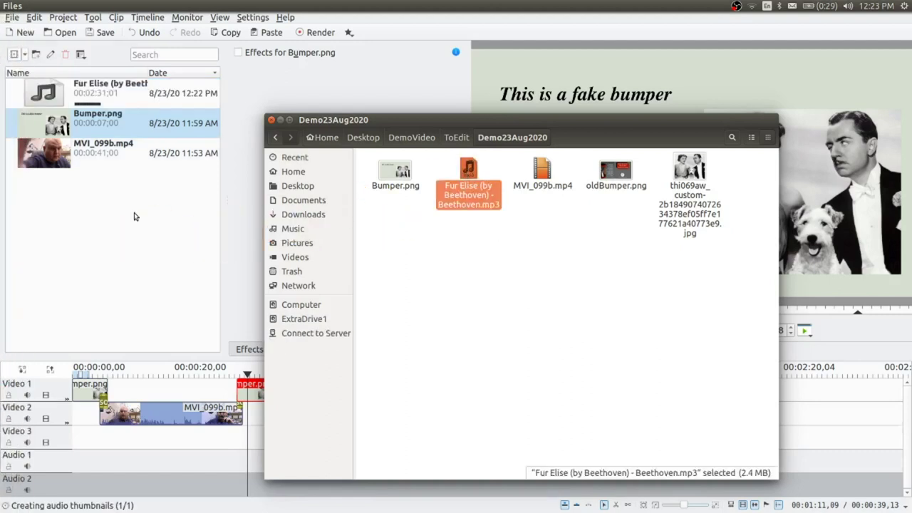
click(134, 216)
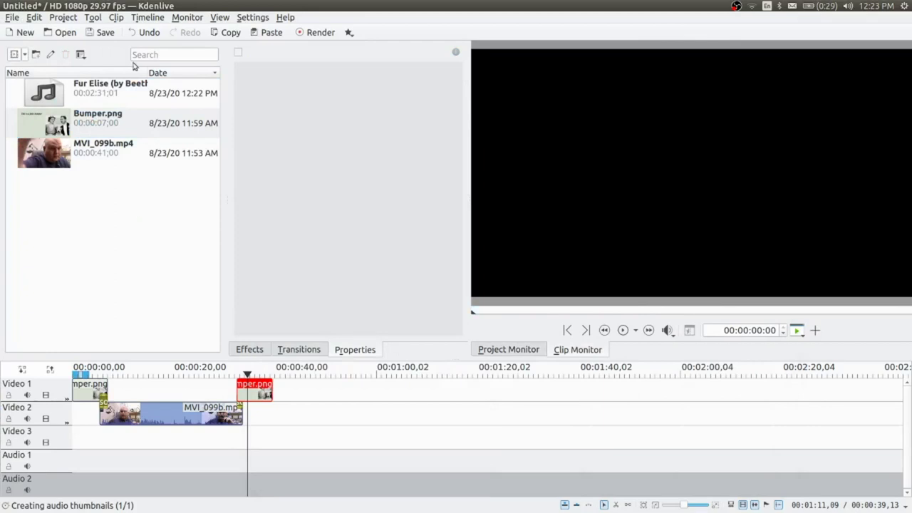
- Audition the Fur Elise track in the clip monitor up to about 00:00:05
click(60, 94)
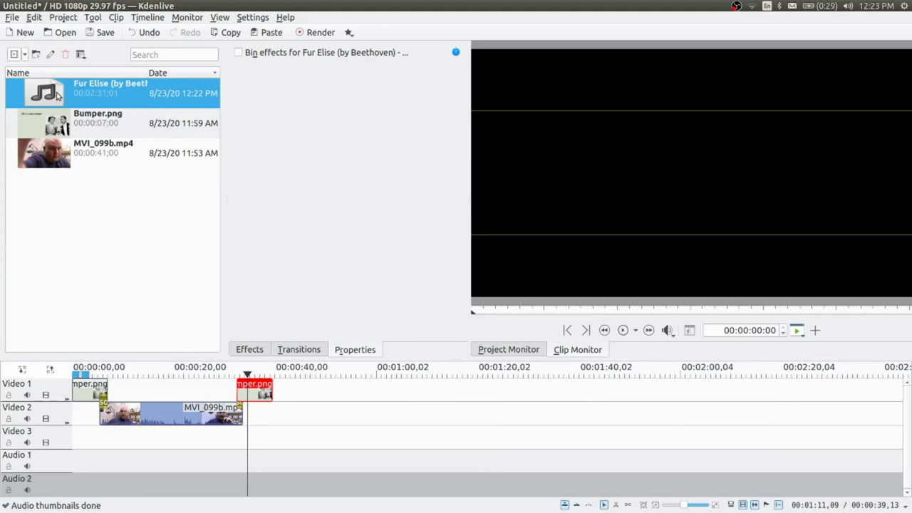
click(57, 152)
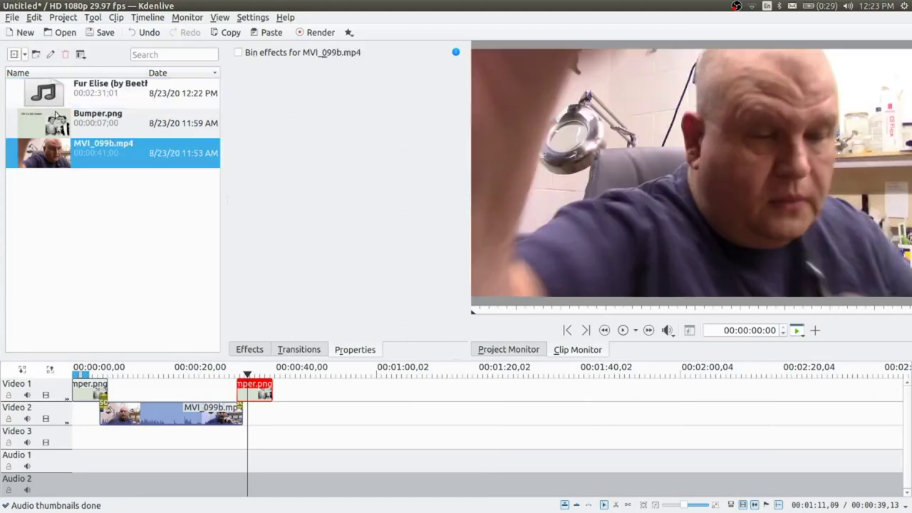
click(59, 93)
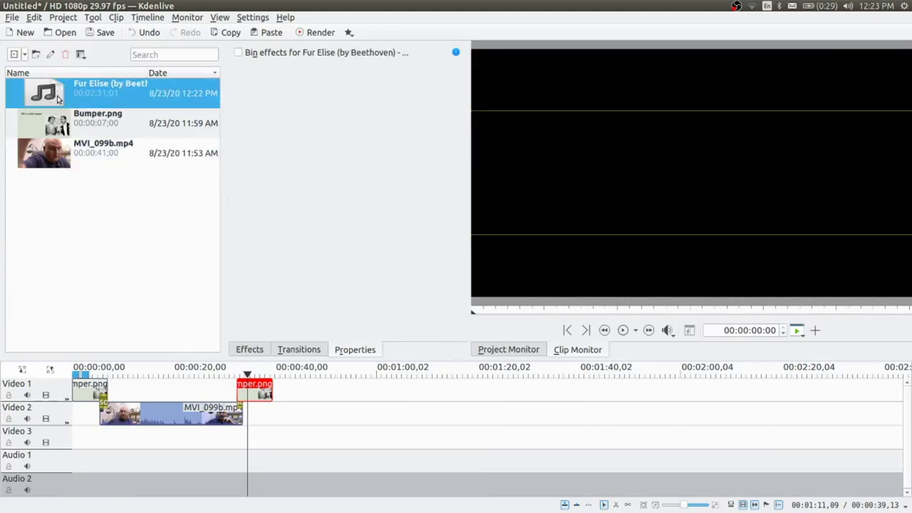
click(622, 332)
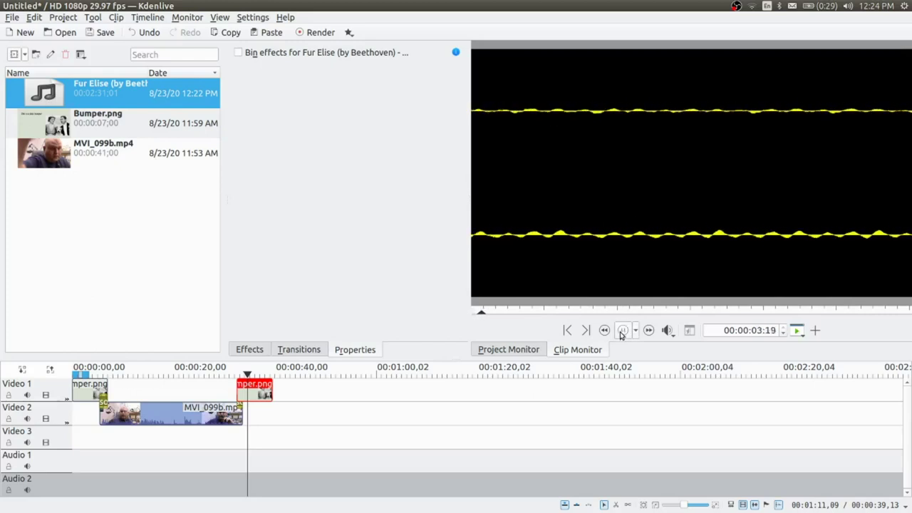
click(622, 331)
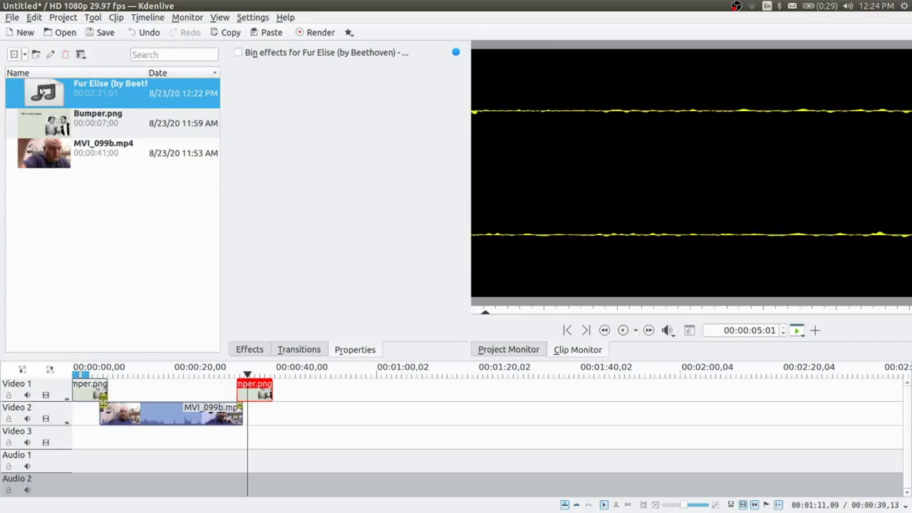
- Lay Fur Elise on Video 3 from 00:00 and play the project from the beginning
drag(43, 93, 75, 442)
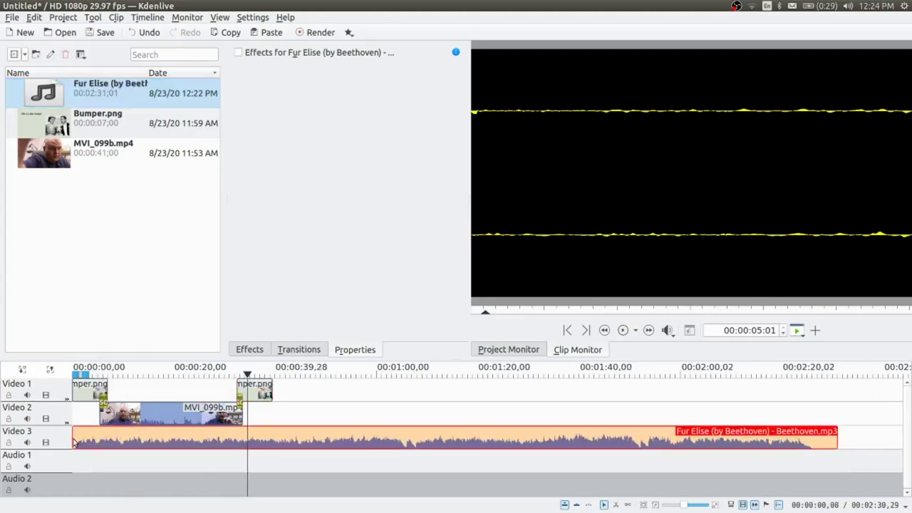
click(95, 374)
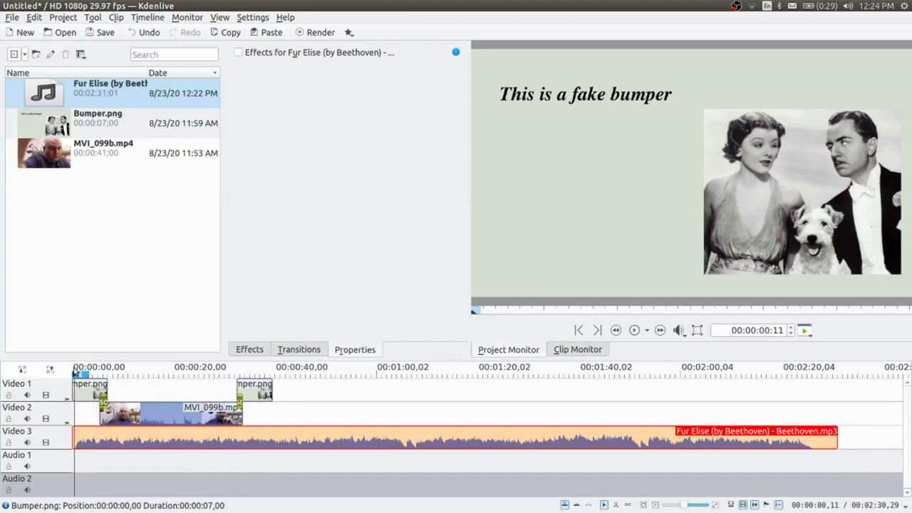
click(75, 371)
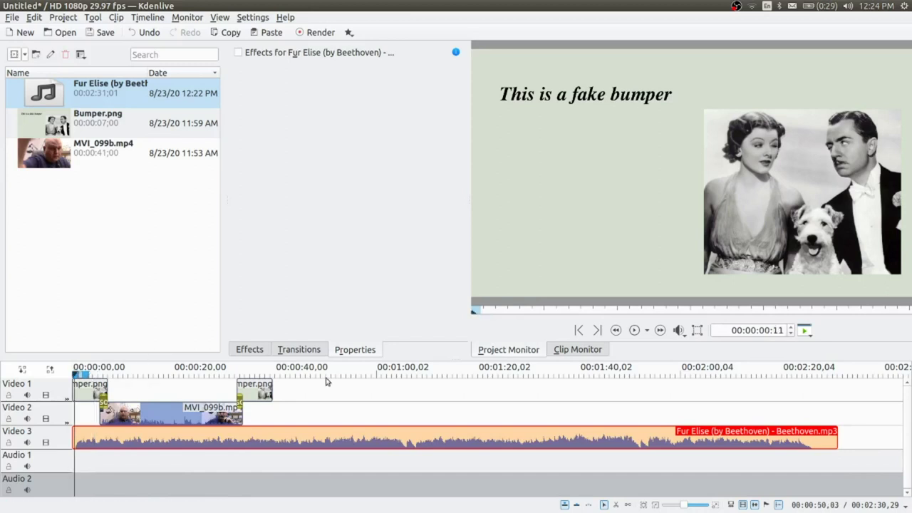
click(634, 331)
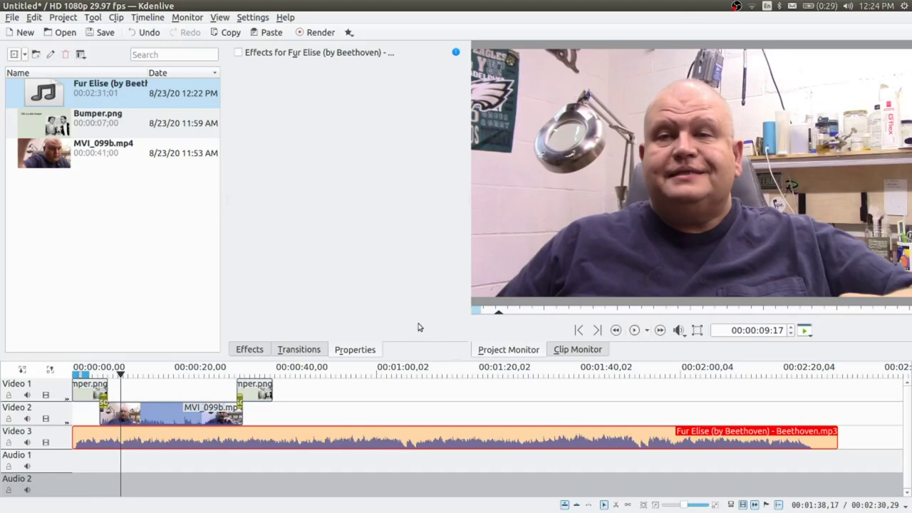
- Cut Fur Elise at 7 seconds and delete the long remainder, keeping the seven-second opening piece
click(108, 379)
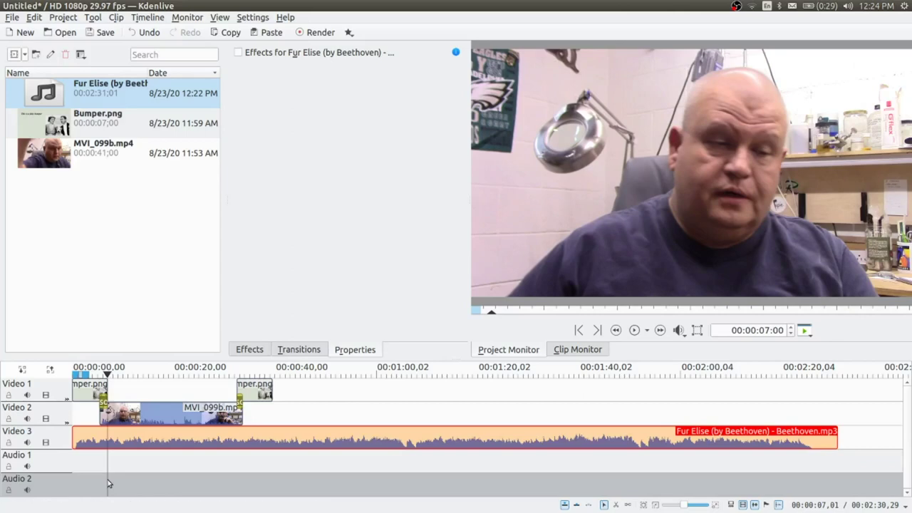
key(x)
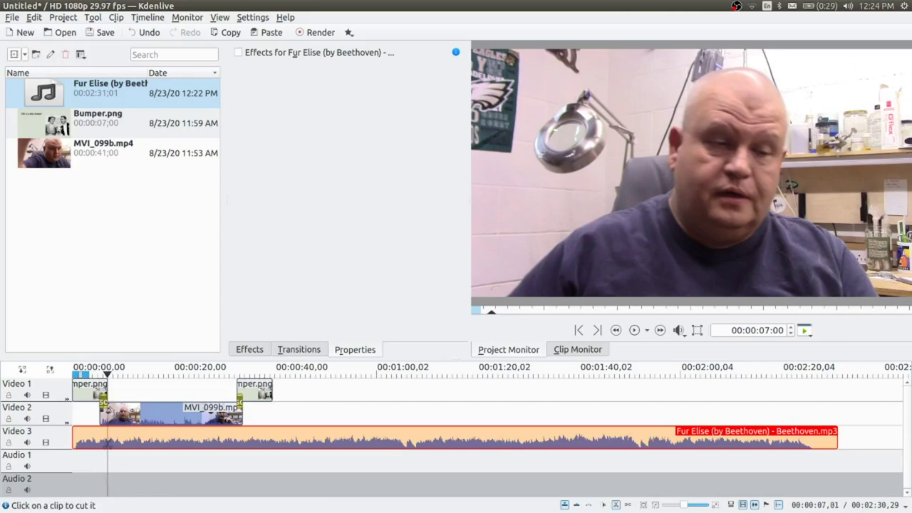
click(108, 442)
key(s)
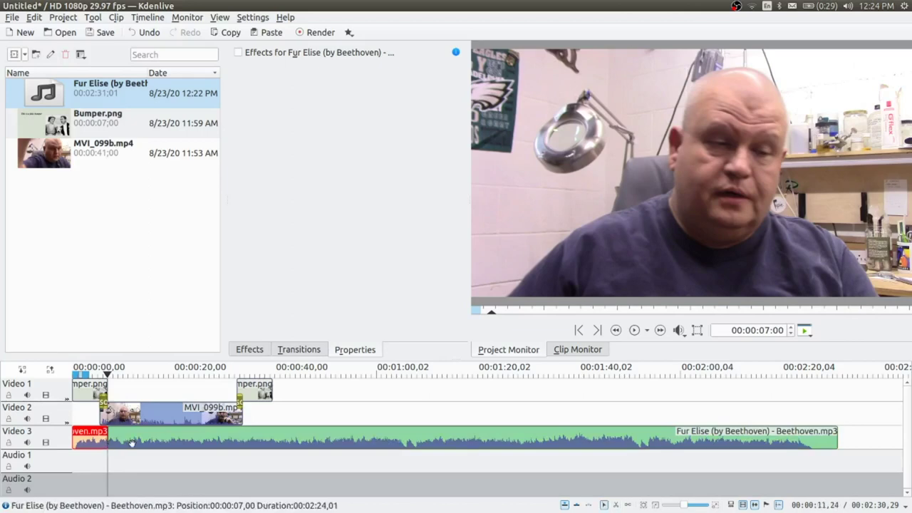
click(131, 443)
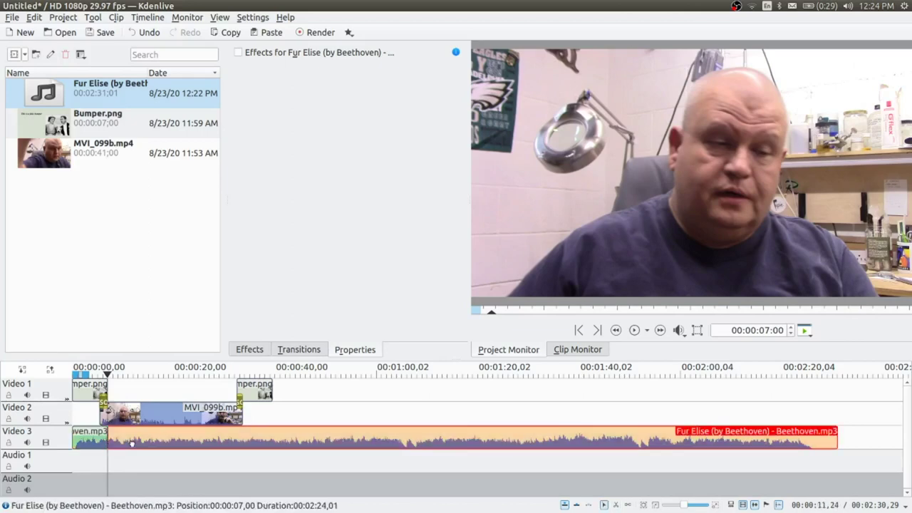
key(Delete)
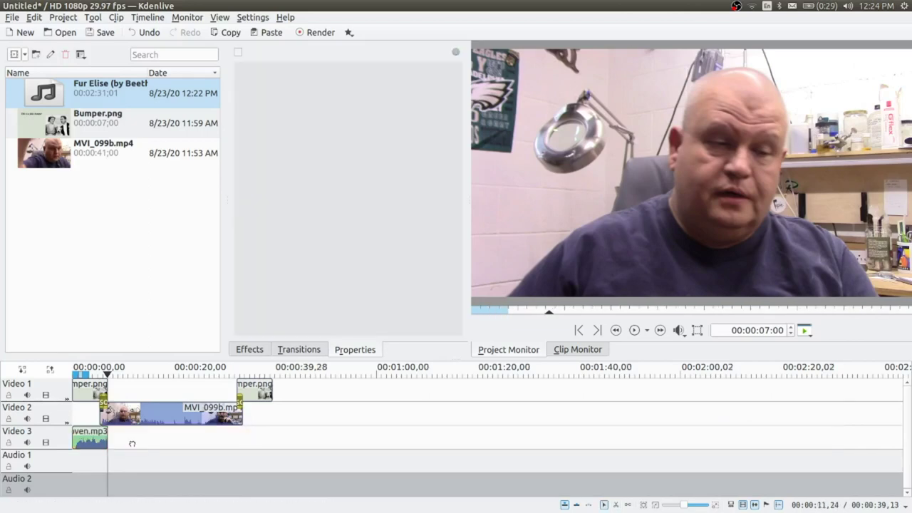
click(89, 433)
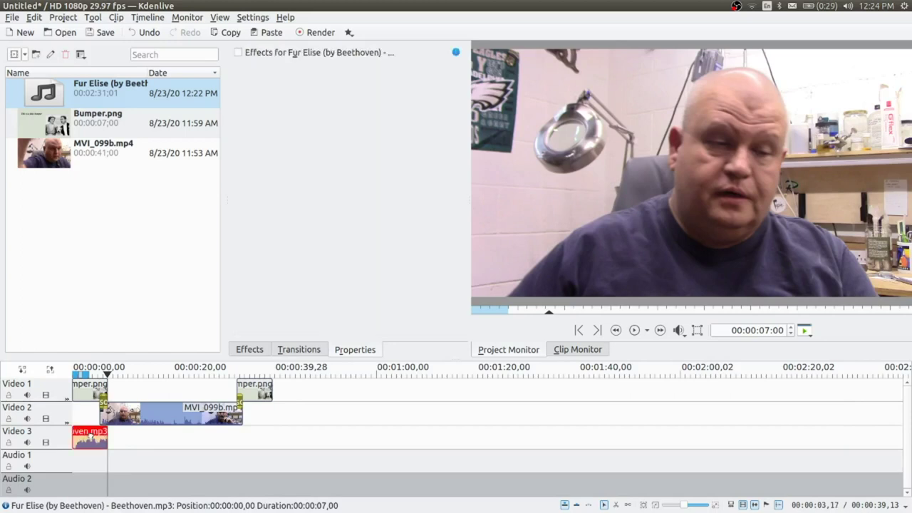
- Copy the 7-second Fur Elise piece and paste it on Video 3 under the closing bumper at 00:00:32,14
right_click(89, 433)
mouse_move(150, 403)
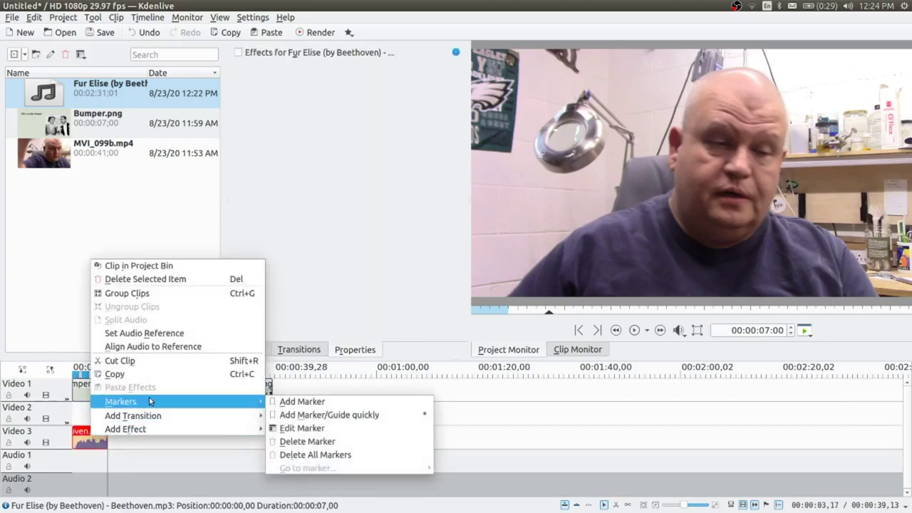
click(166, 378)
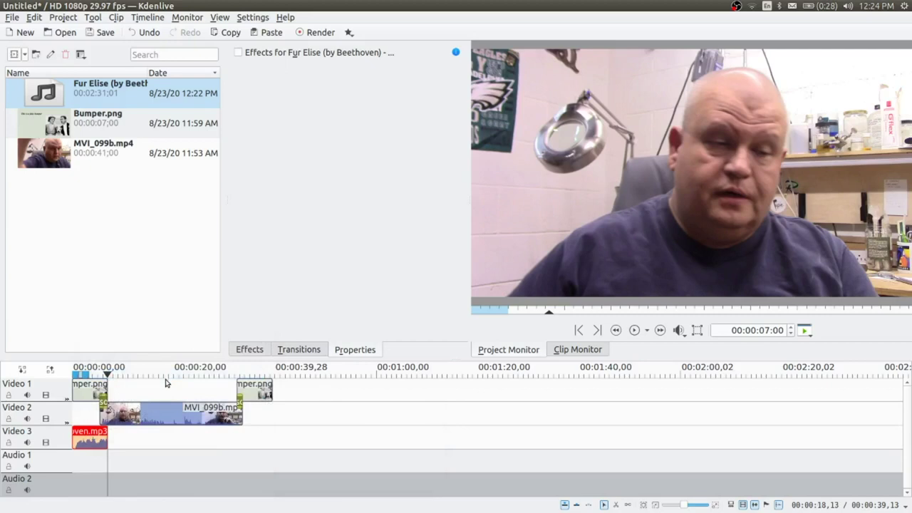
click(245, 442)
right_click(245, 441)
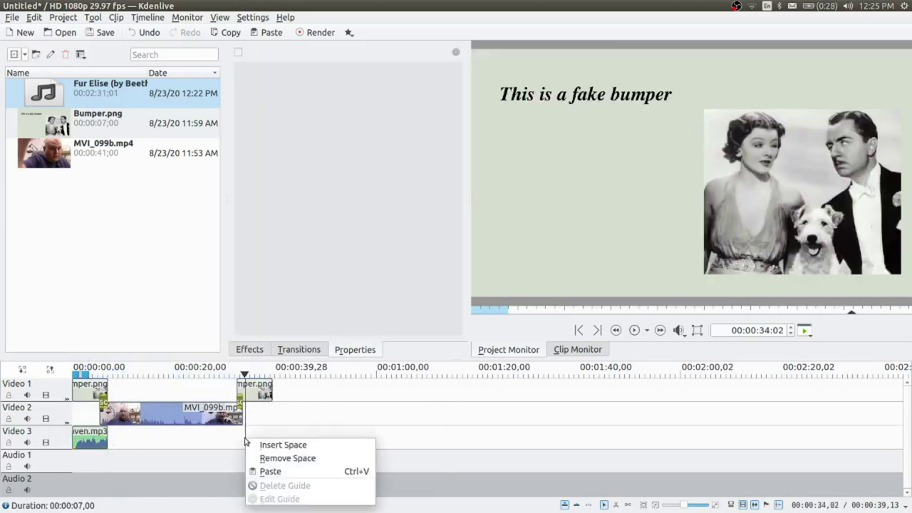
click(269, 471)
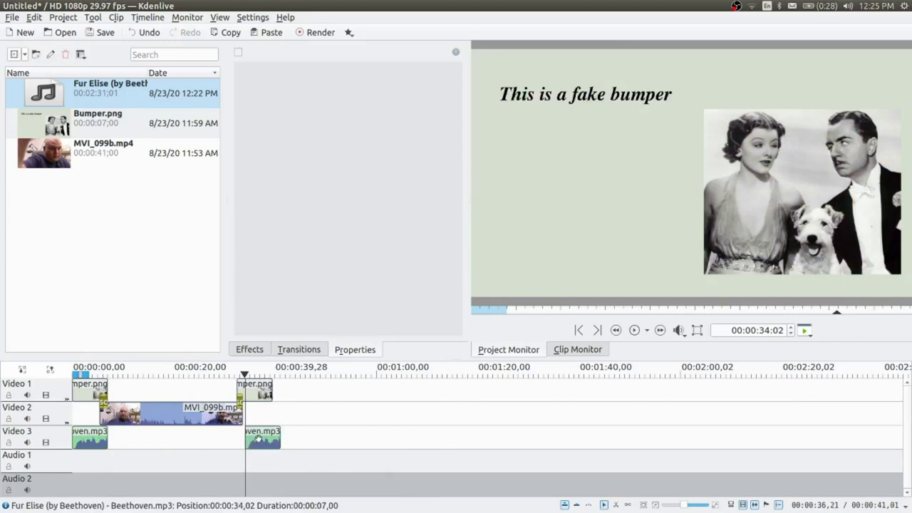
drag(257, 437, 245, 438)
click(244, 376)
drag(244, 375, 237, 375)
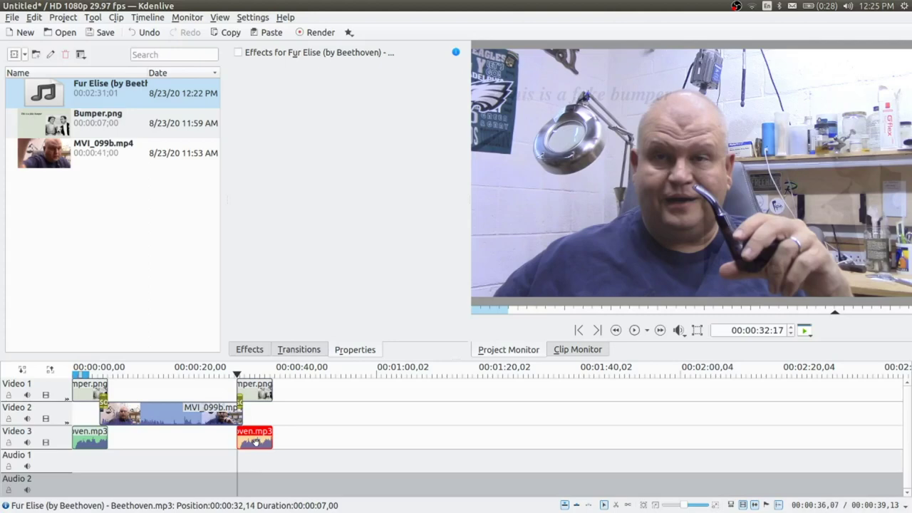
- Try a Fade in effect on the first Fur Elise piece, then undo it
click(146, 448)
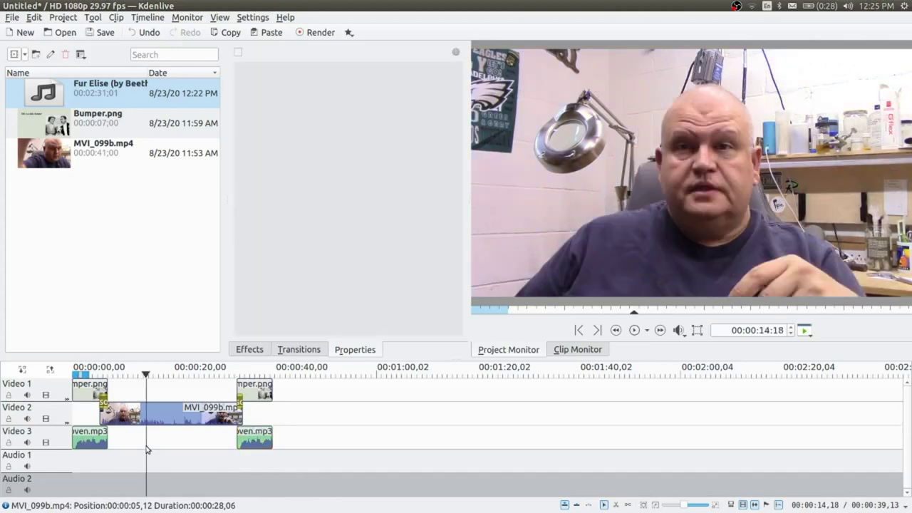
click(101, 434)
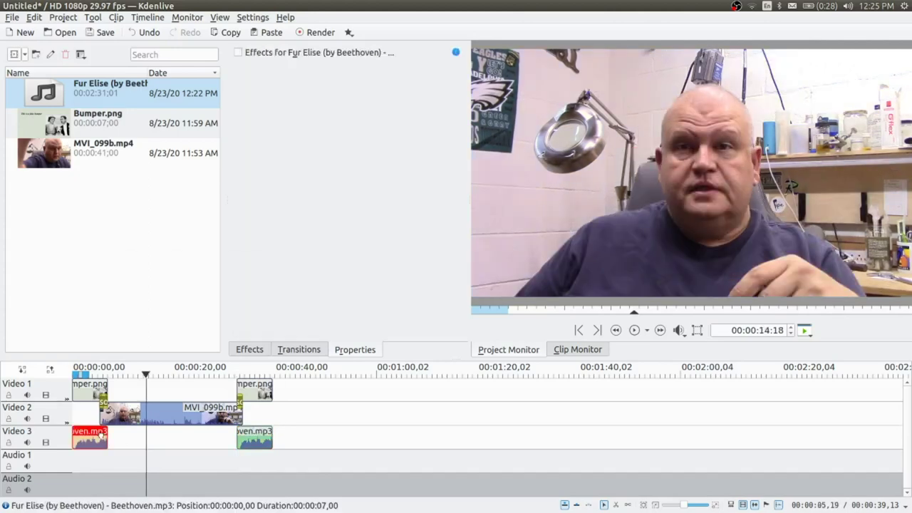
right_click(101, 434)
mouse_move(227, 432)
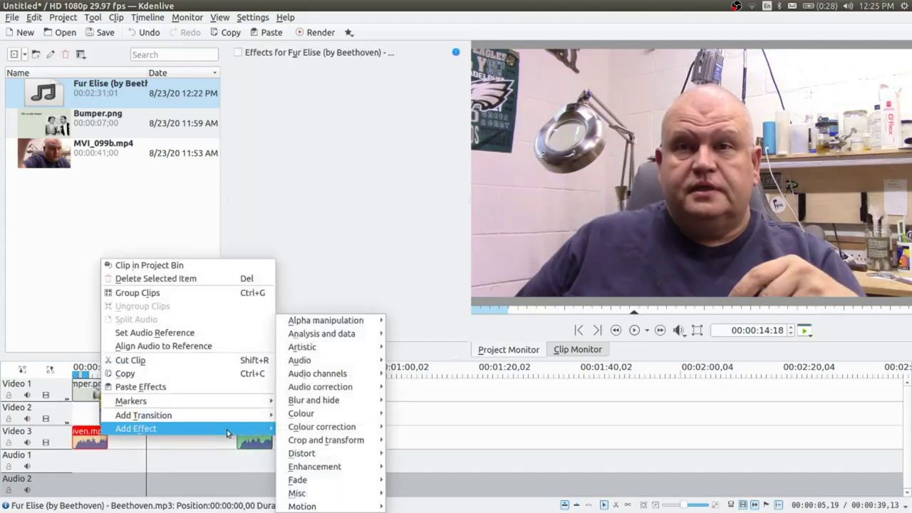
mouse_move(313, 479)
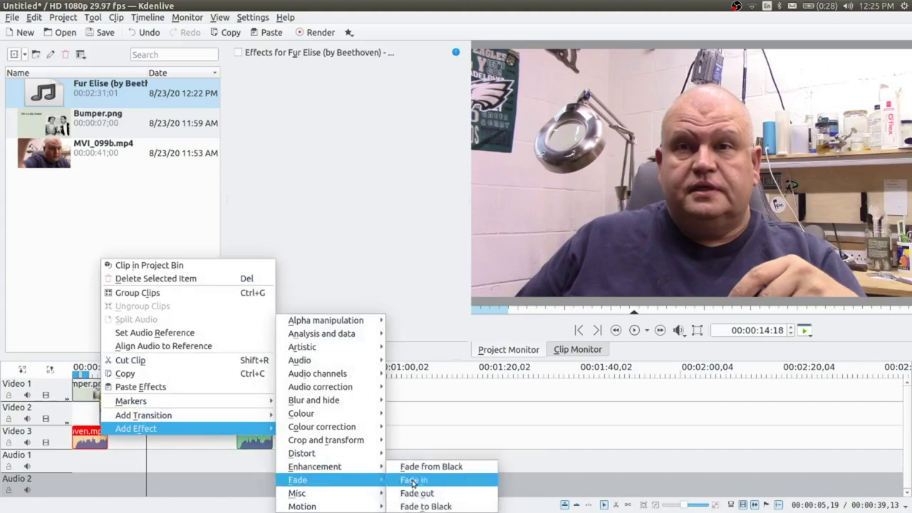
click(412, 483)
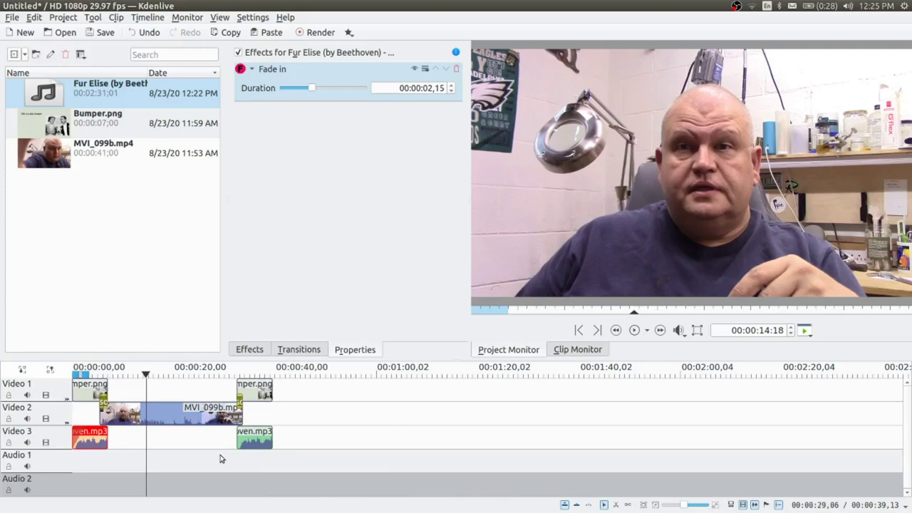
key(ctrl+z)
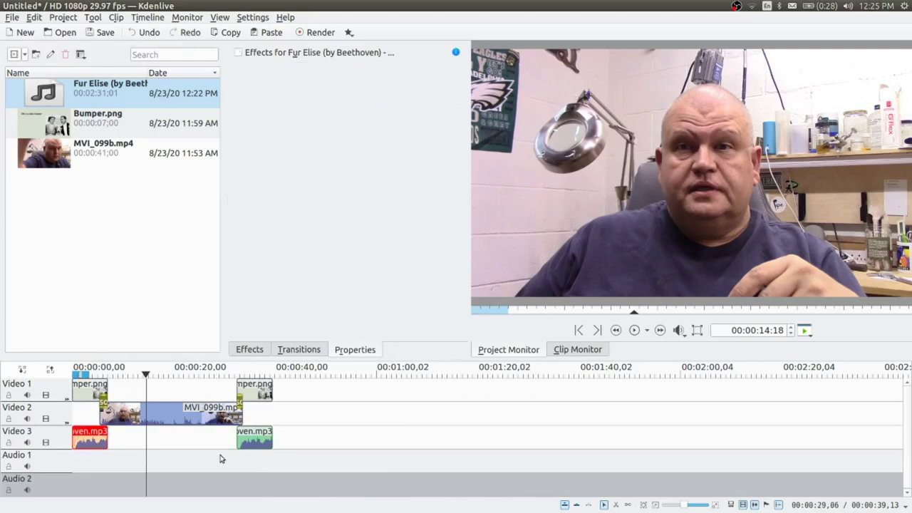
- Add a Fade out to the first Fur Elise piece and set its duration to 00:00:02,23
right_click(97, 438)
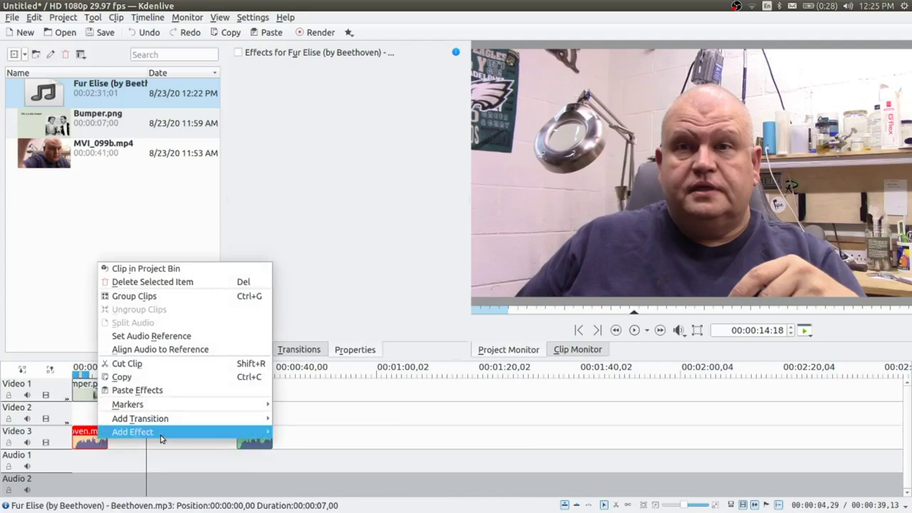
mouse_move(190, 430)
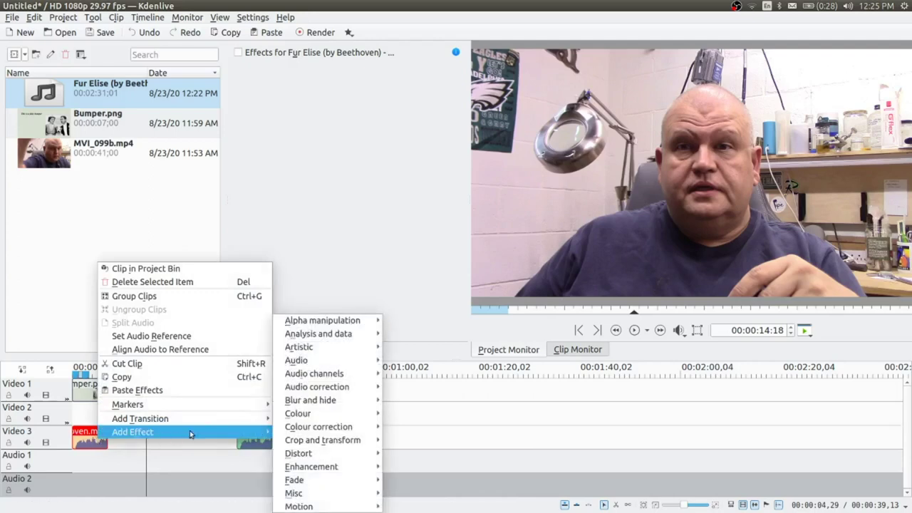
mouse_move(340, 486)
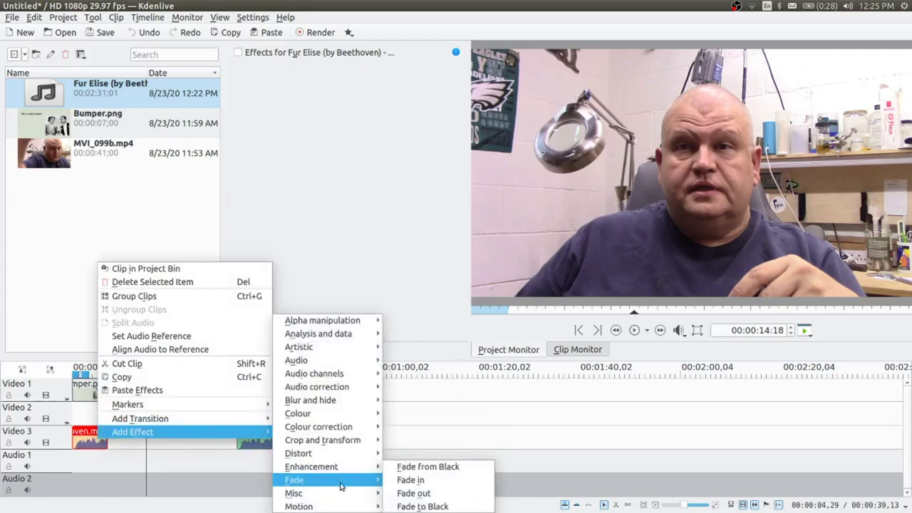
click(413, 493)
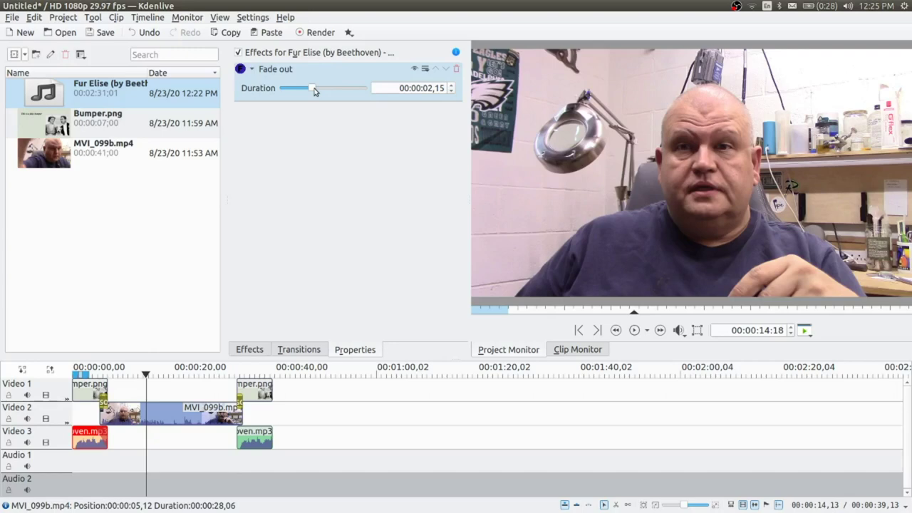
drag(315, 90, 341, 96)
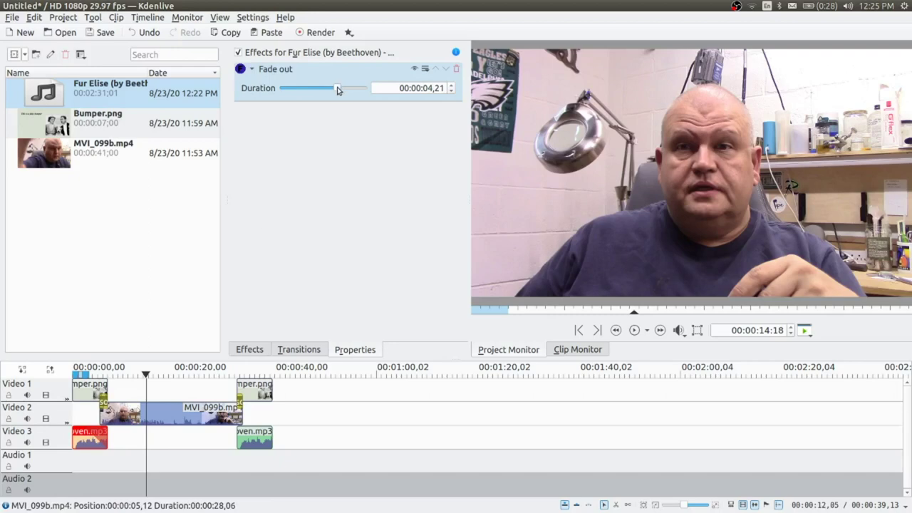
drag(338, 89, 317, 79)
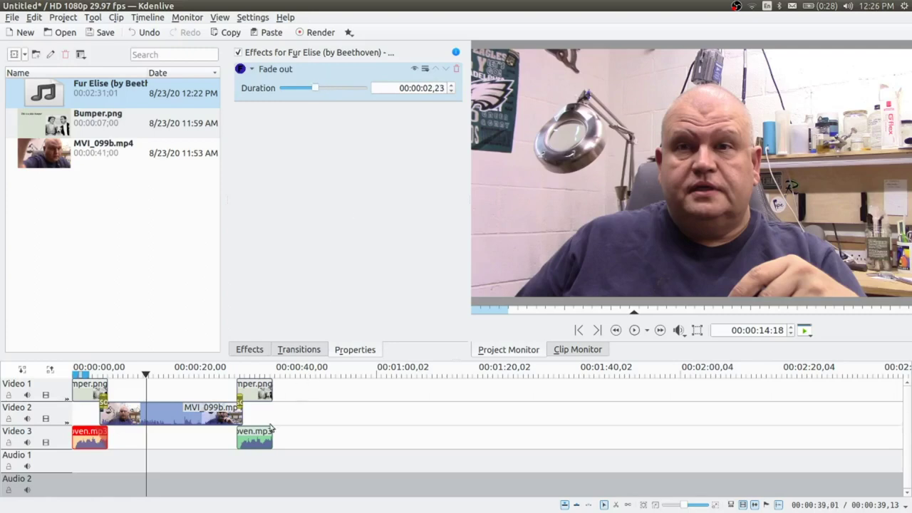
click(257, 432)
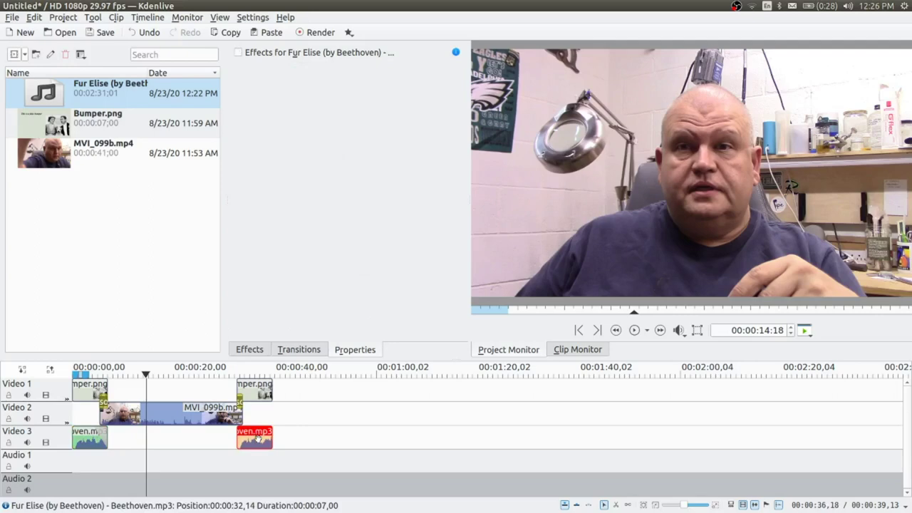
- Apply a Fade in effect to the second Beethoven clip on Video 3
right_click(257, 431)
mouse_move(412, 431)
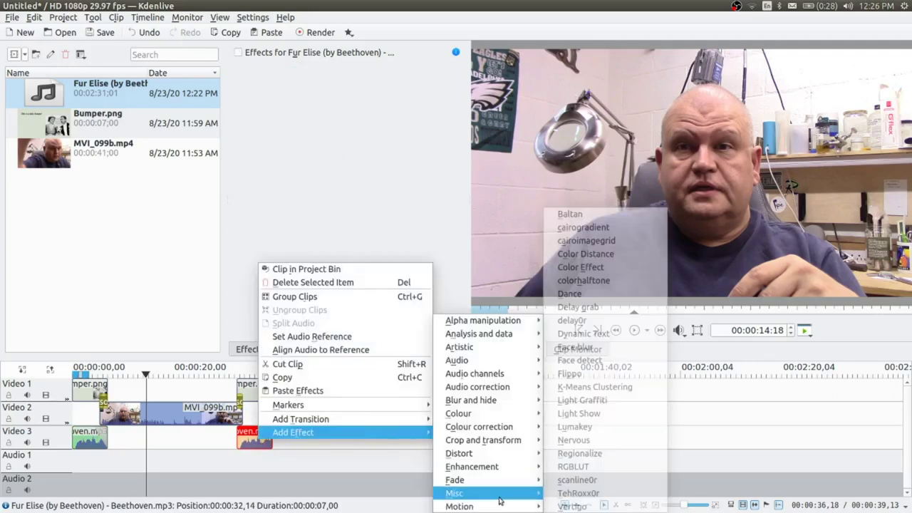
mouse_move(509, 481)
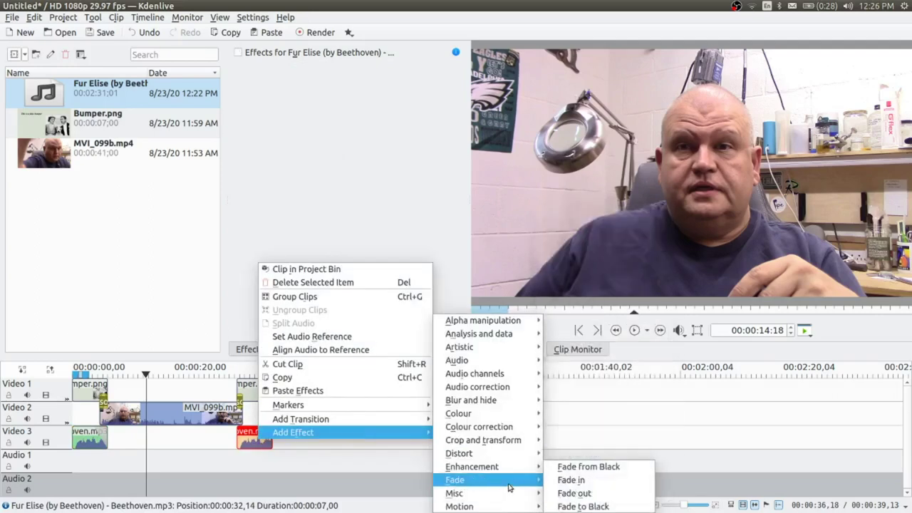
click(556, 481)
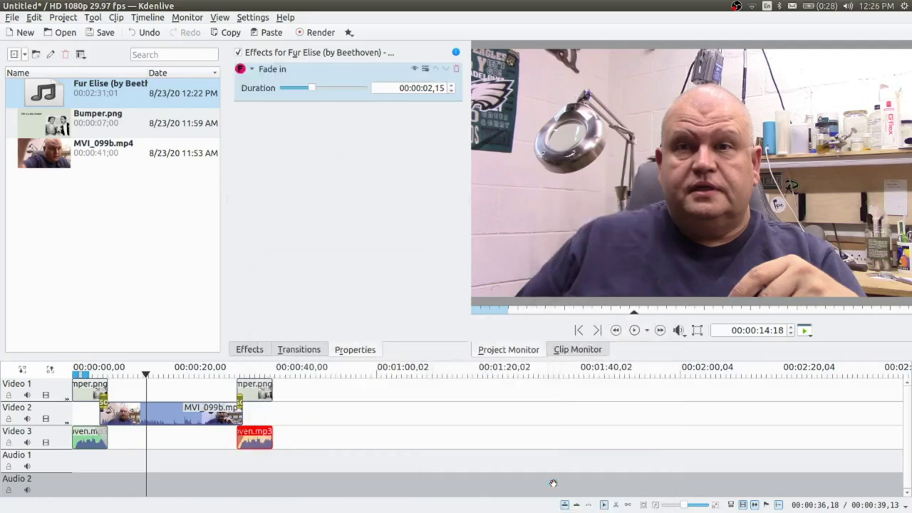
- Preview the timeline from near the start in the Project Monitor, pausing once and resuming
click(83, 367)
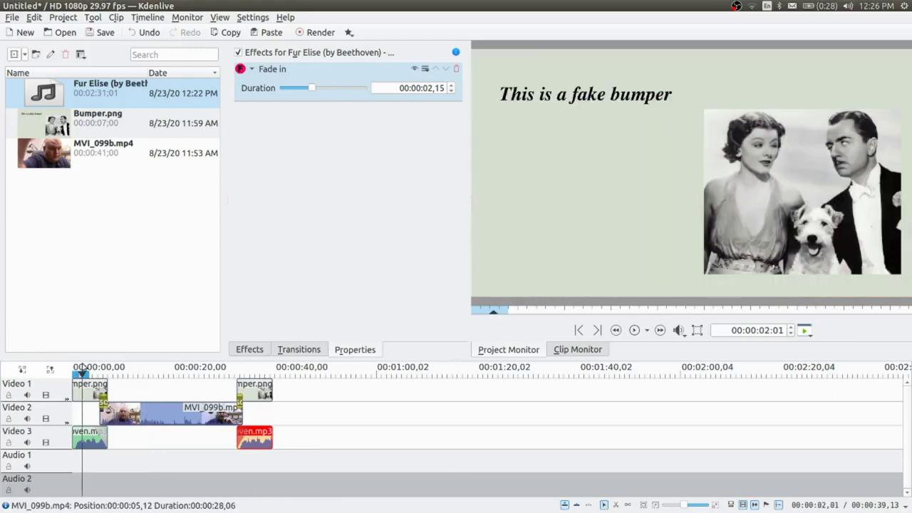
click(632, 336)
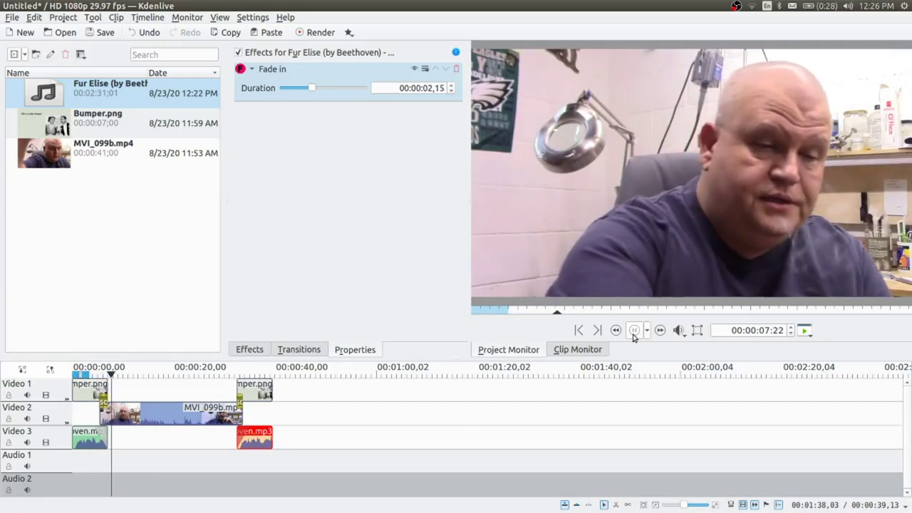
click(632, 336)
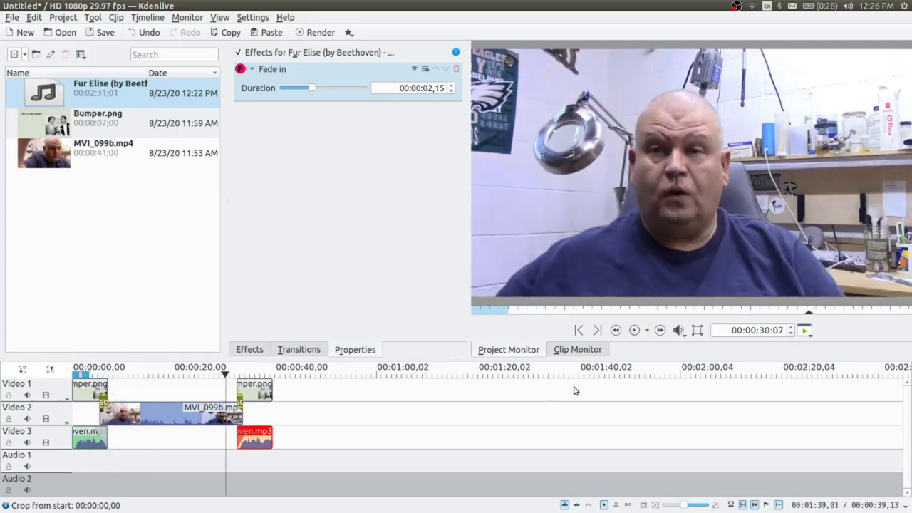
click(634, 331)
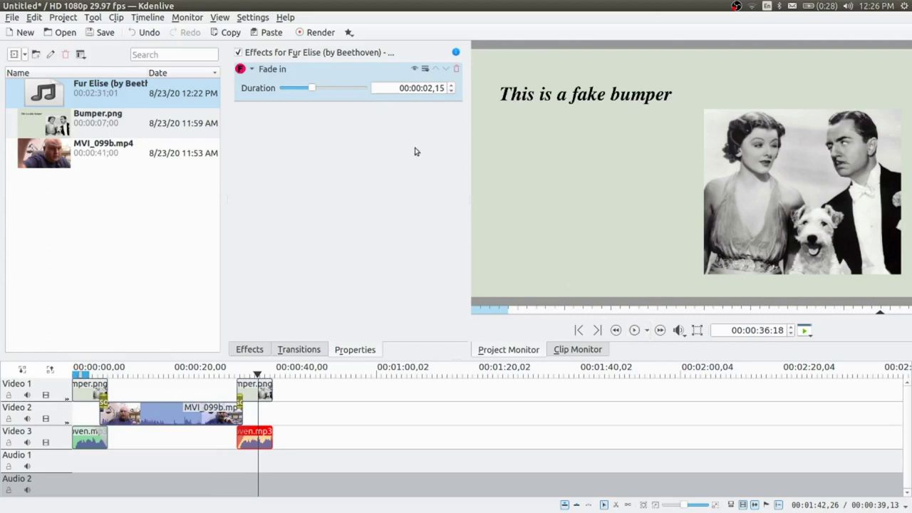
- Begin saving the project and browse to Desktop > DemoVideo > ToEdit > Demo23Aug2020
click(13, 18)
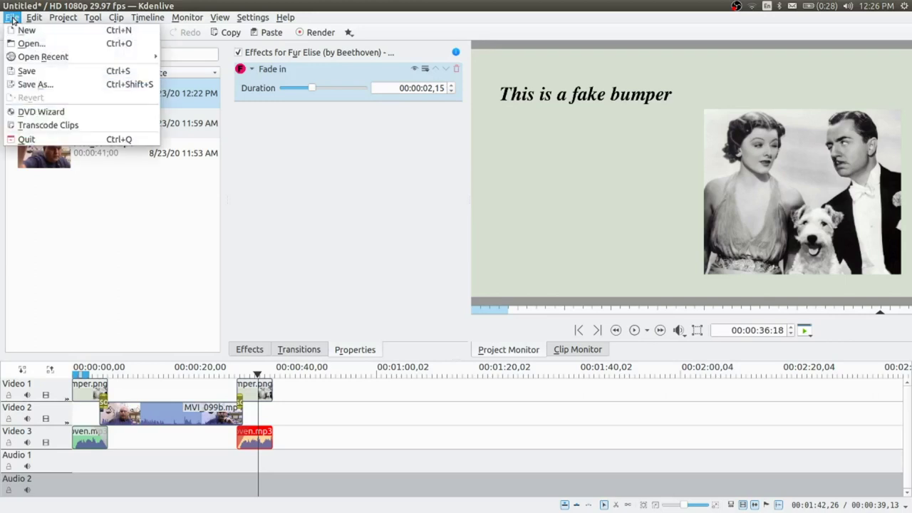
click(62, 72)
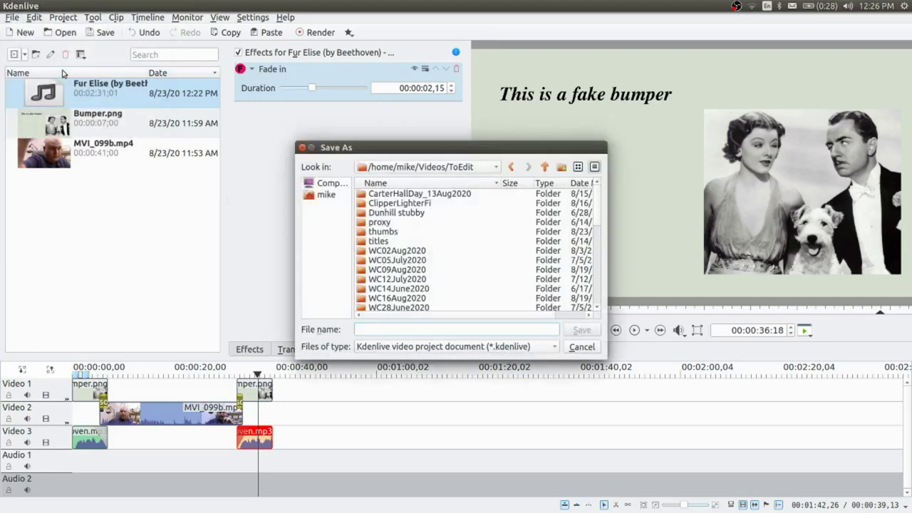
click(545, 167)
click(545, 167)
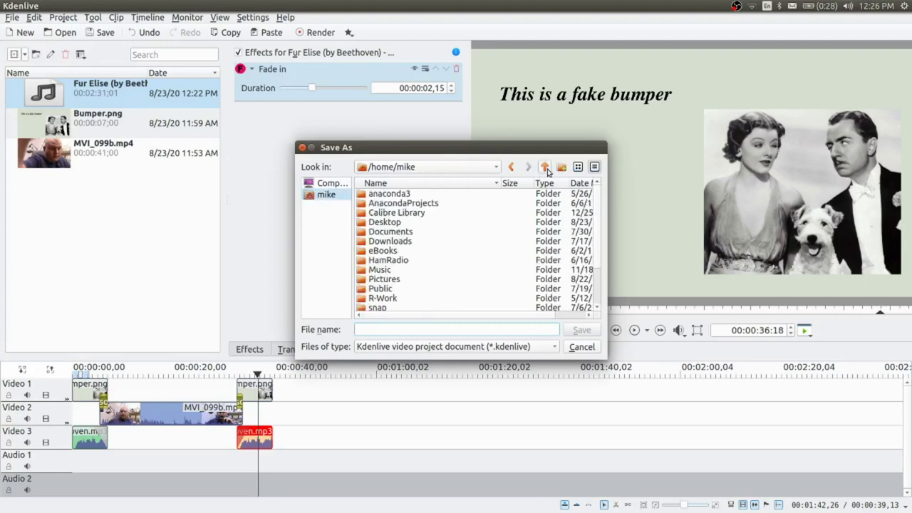
double_click(388, 223)
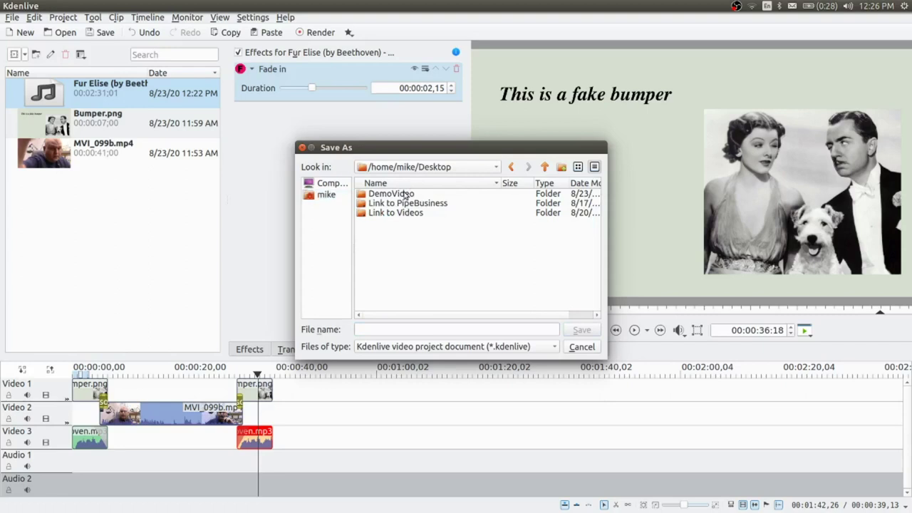
double_click(401, 194)
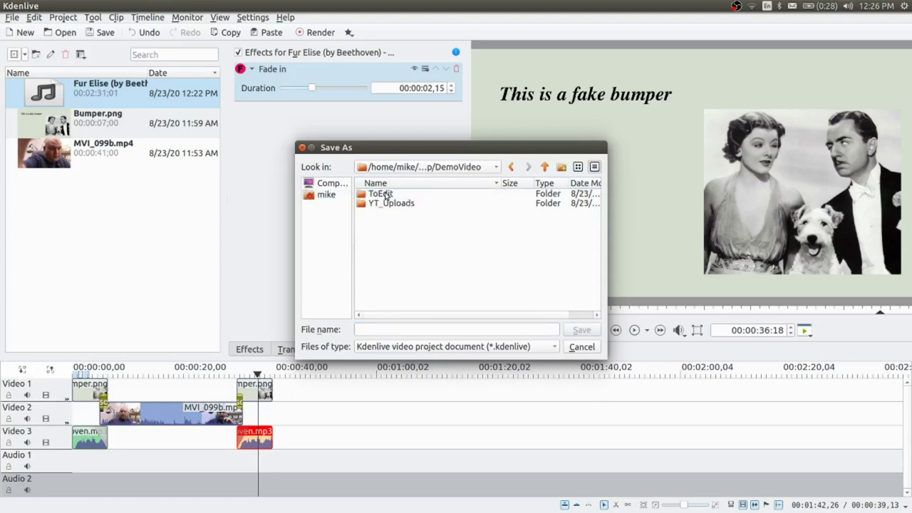
double_click(390, 196)
double_click(391, 193)
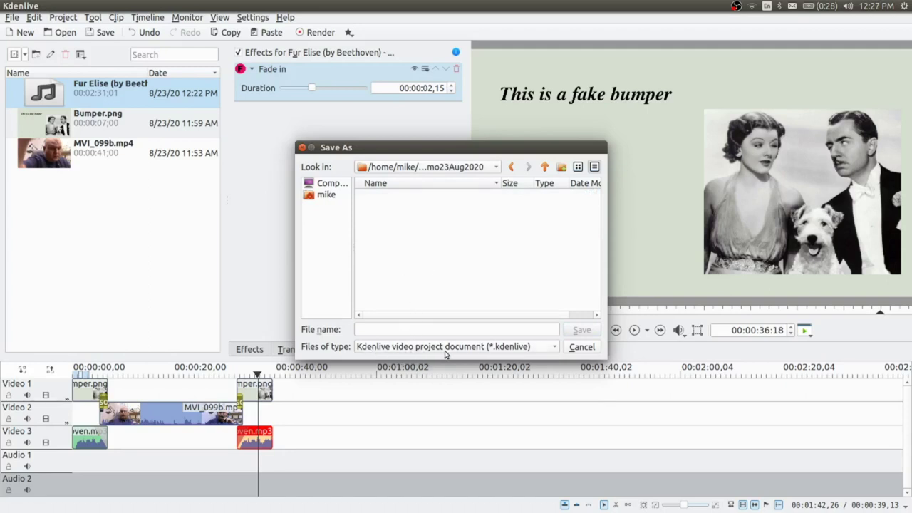
- Back in ToEdit, name the project Demo23Aug2020 and save it as Demo23Aug2020.kdenlive
click(419, 330)
click(544, 167)
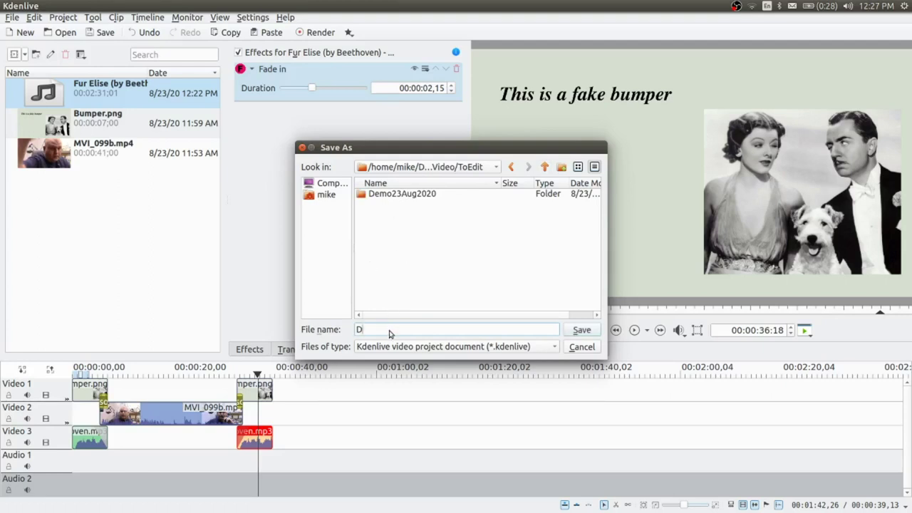
text(De)
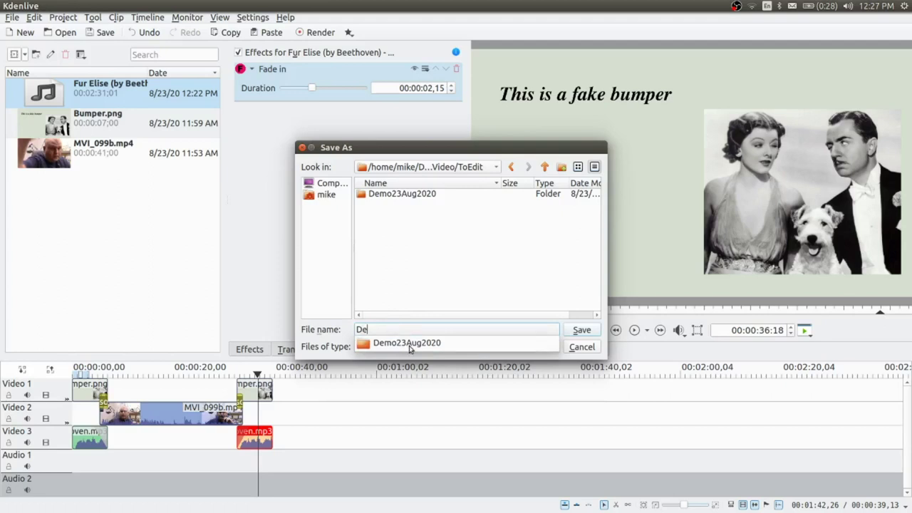
click(410, 346)
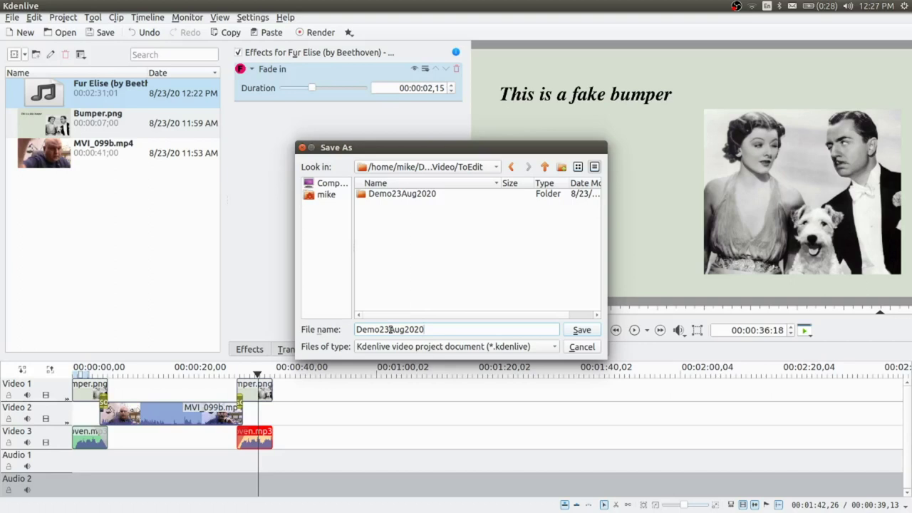
click(581, 330)
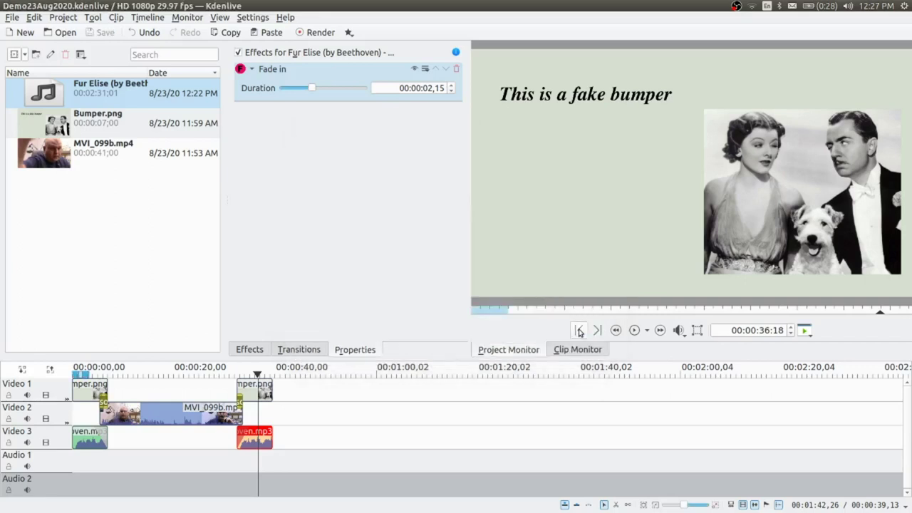
- Confirm in Files that Demo23Aug2020.kdenlive sits in ToEdit, then return to Kdenlive
key(alt+Tab)
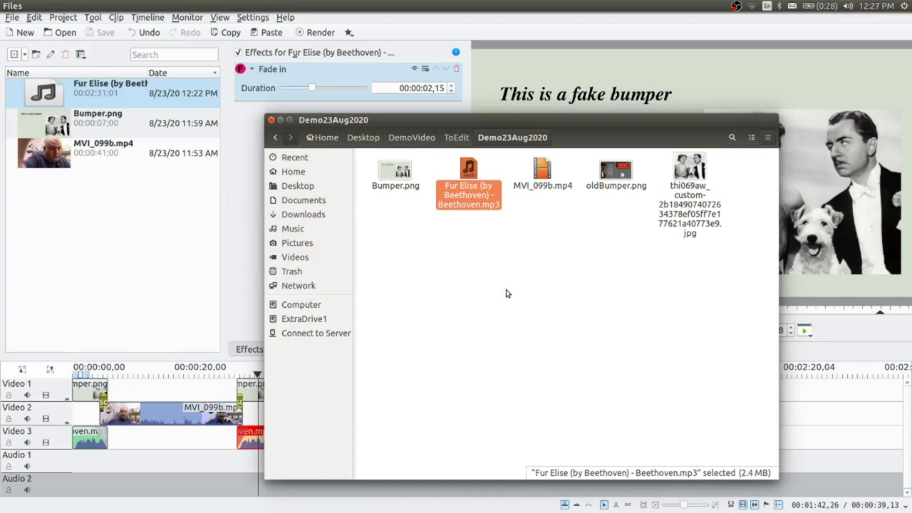
click(506, 293)
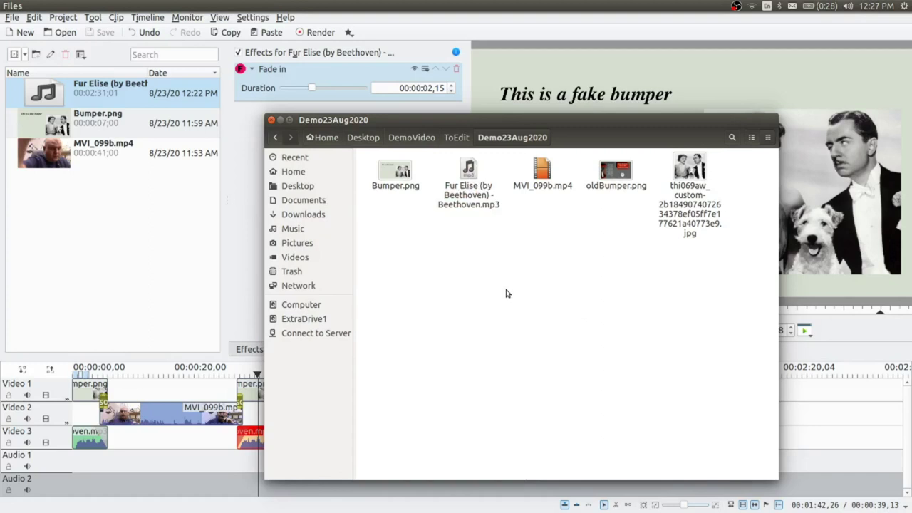
click(464, 137)
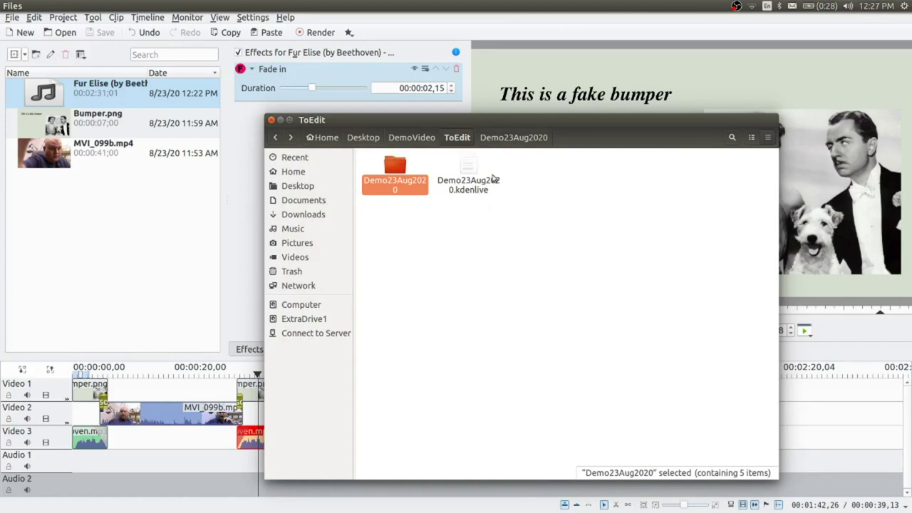
click(203, 217)
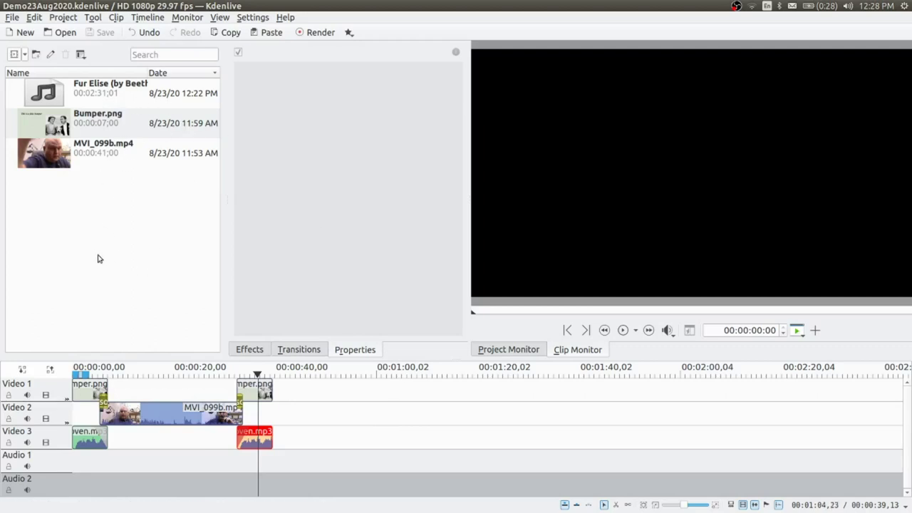
- Select the MVI_099b.mp4 clip on Video 2 and bring up the Render dialog
click(126, 414)
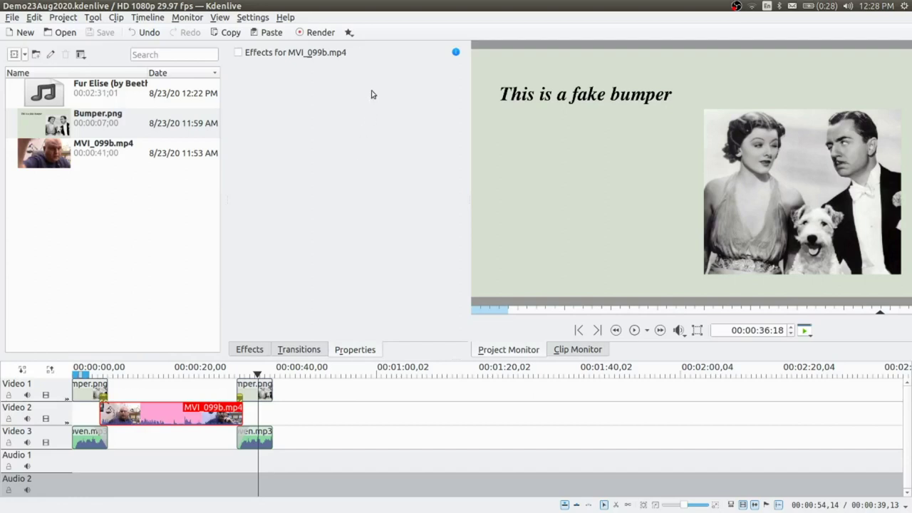
click(321, 37)
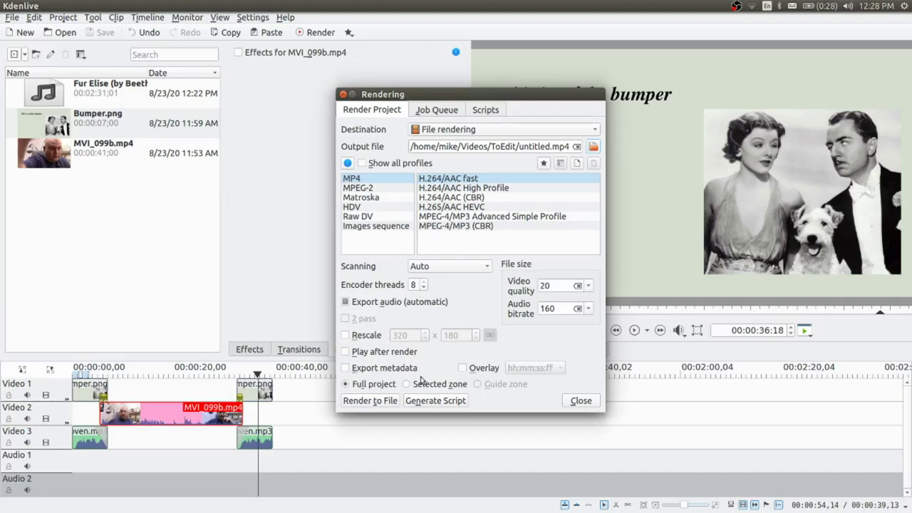
- Choose Matroska H.264/Vorbis as the render format and open the output file chooser
click(385, 200)
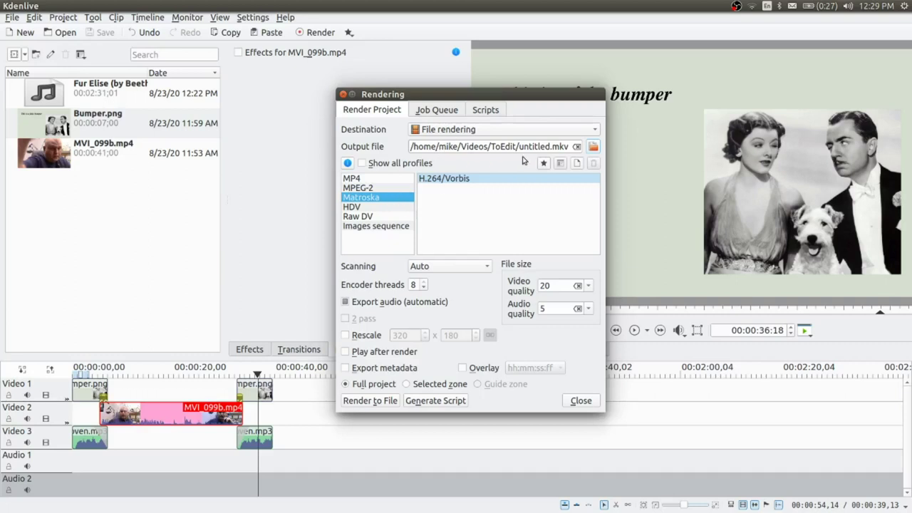
click(593, 147)
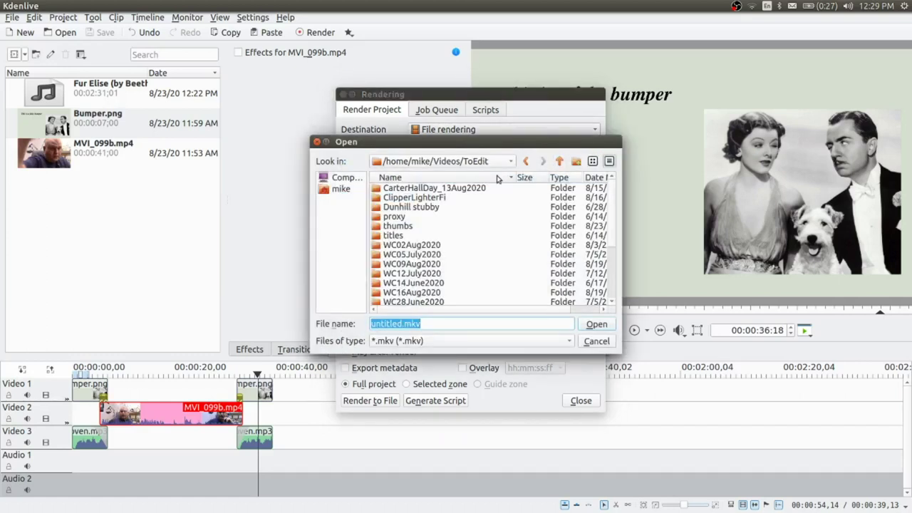
- Browse the output chooser to the Desktop > DemoVideo > YT_Uploads folder
click(559, 161)
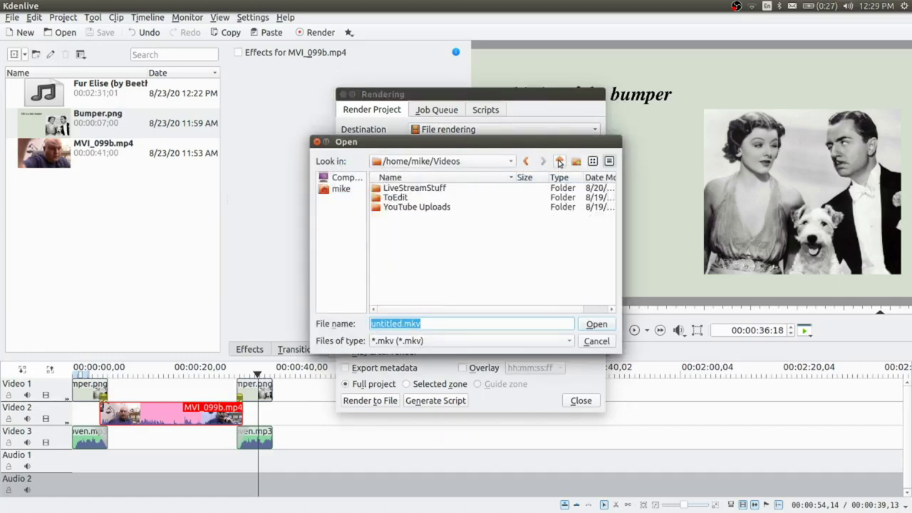
click(559, 162)
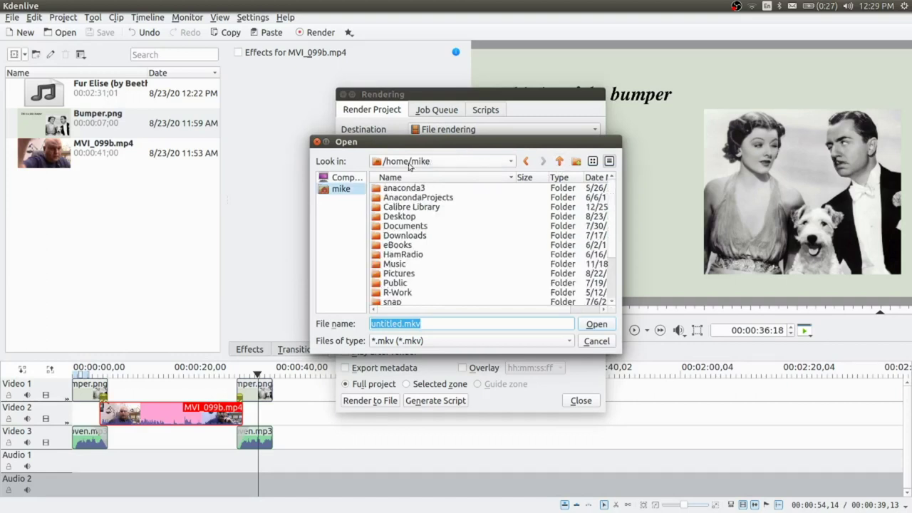
double_click(401, 218)
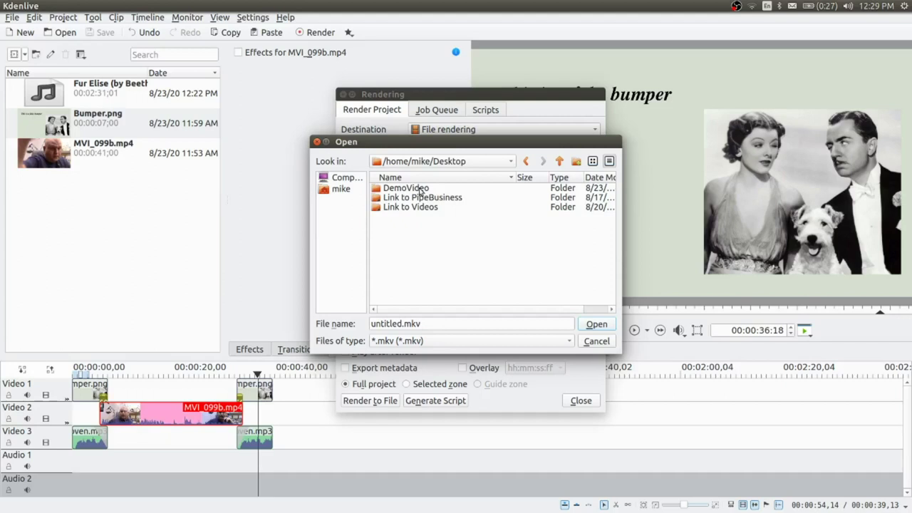
double_click(419, 189)
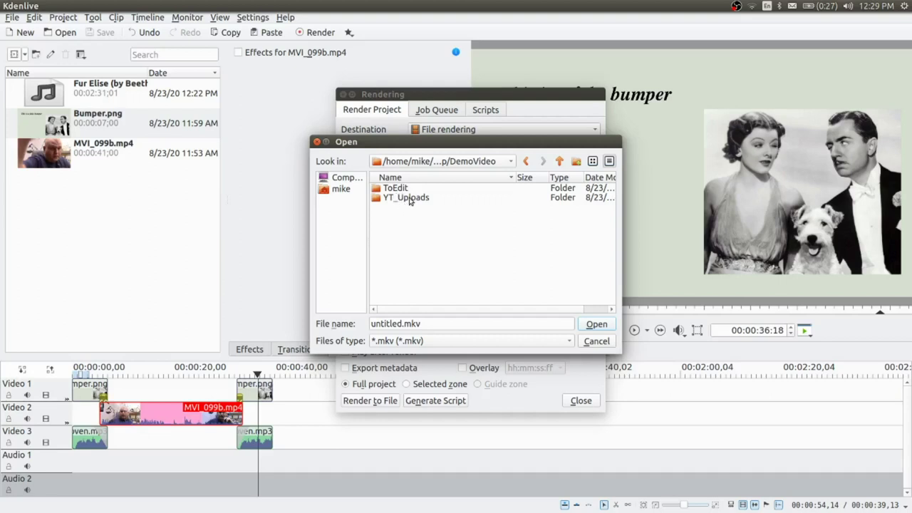
double_click(410, 198)
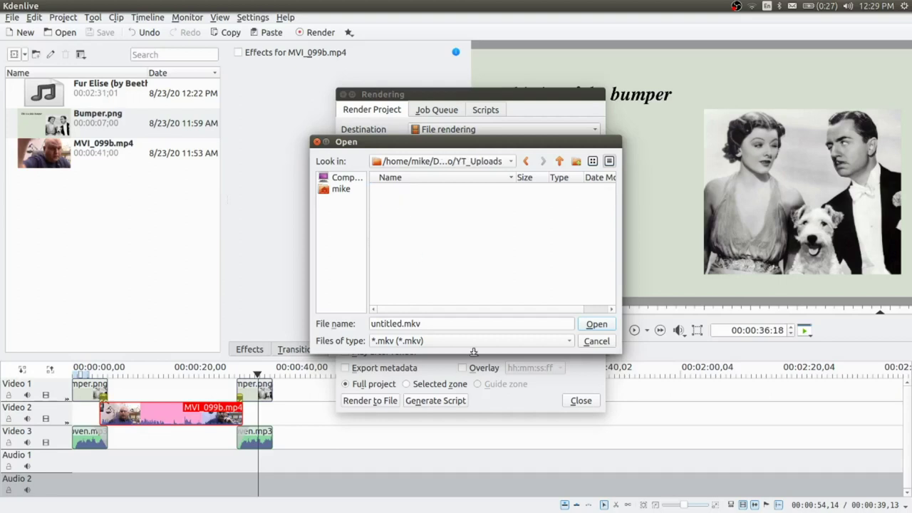
- Name the output file 001_Demo_23Aug2020.mkv, fixing typos, and confirm it
click(468, 324)
key(Left)
key(Left)
key(Left)
key(Left)
text(001_)
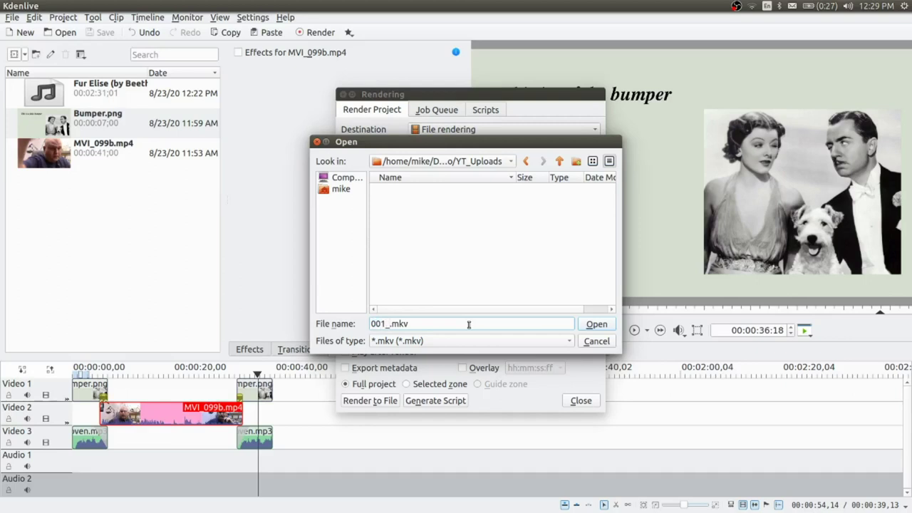
text(Desi)
key(BackSpace)
key(BackSpace)
text(mo)
key(BackSpace)
key(BackSpace)
text(n)
key(BackSpace)
text(mo_23Aug2020)
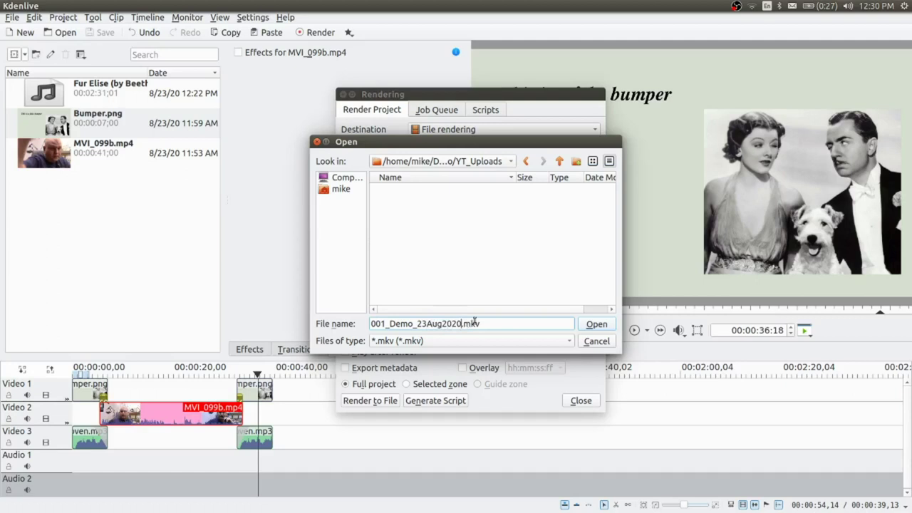
click(593, 324)
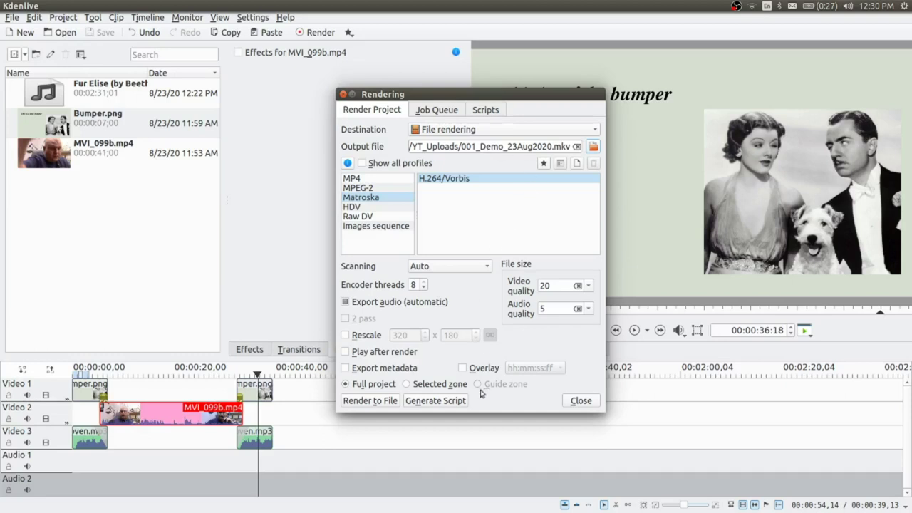
- Render the project to 001_Demo_23Aug2020.mkv and let the job finish
click(370, 401)
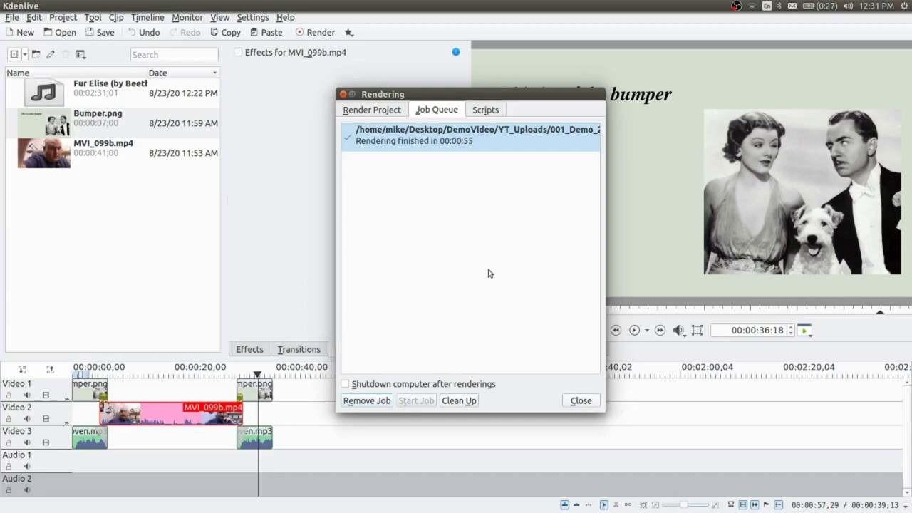
- Close the Rendering dialog and quit Kdenlive, saving changes to Demo23Aug2020.kdenlive
click(581, 403)
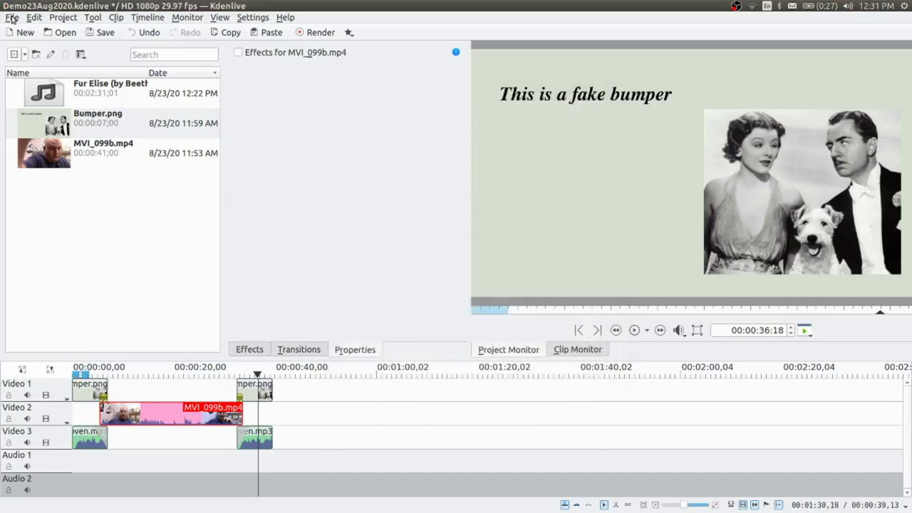
click(11, 18)
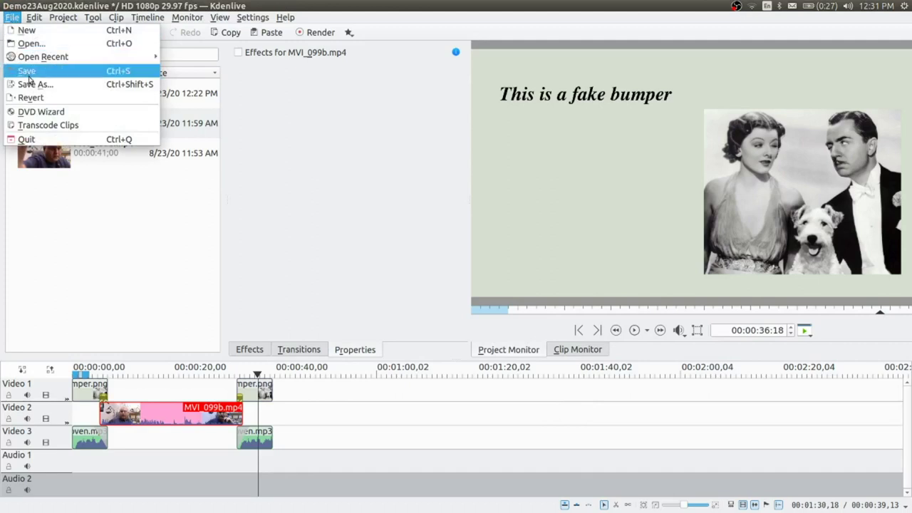
click(32, 141)
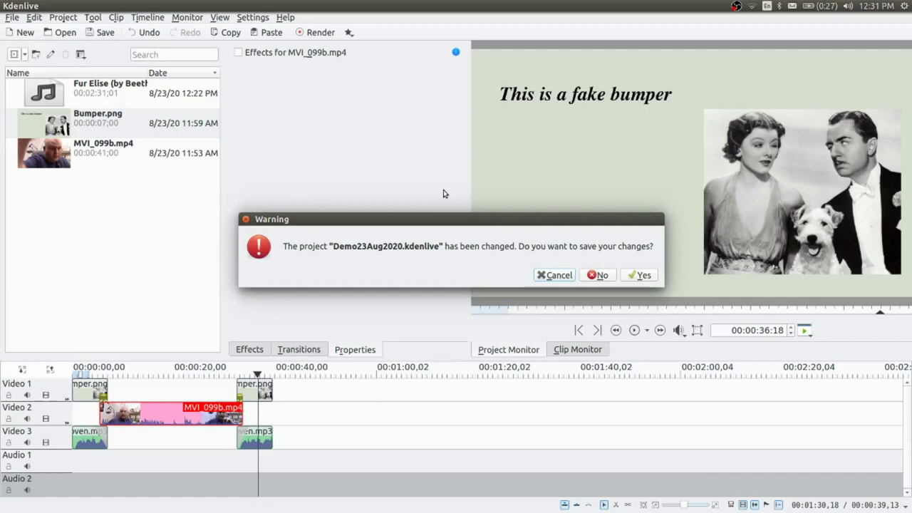
click(639, 276)
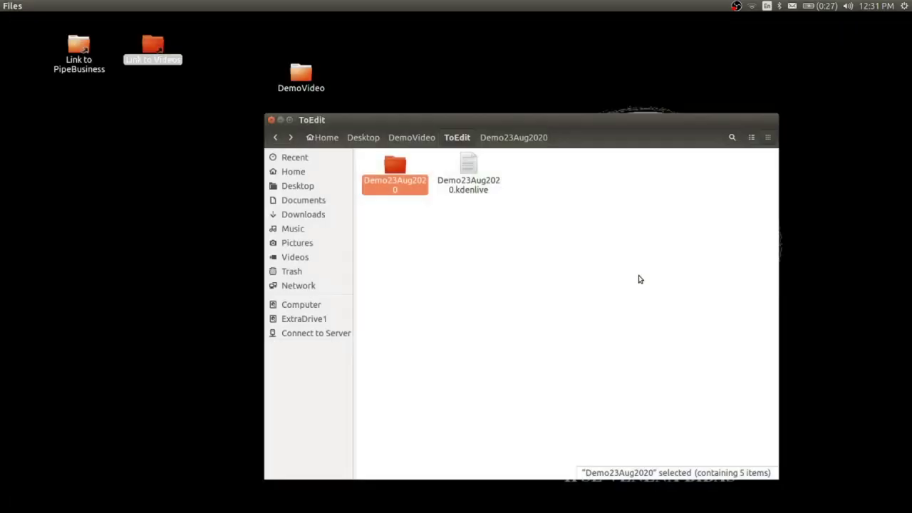
- In Files, go up to DemoVideo and open YT_Uploads to see the rendered MKV
click(548, 331)
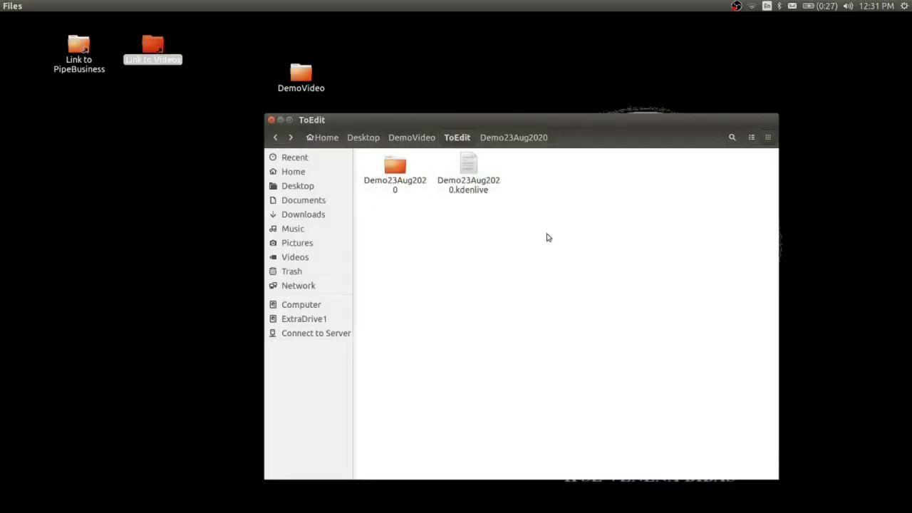
click(412, 137)
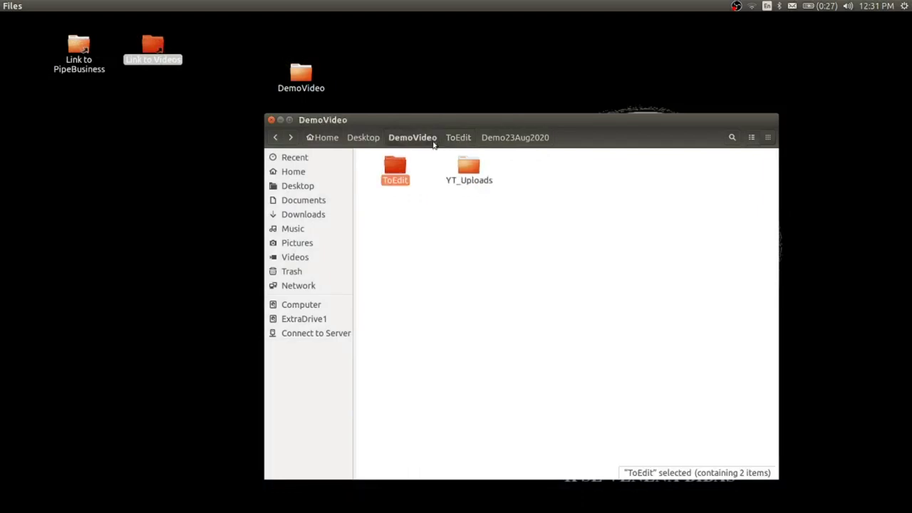
double_click(472, 168)
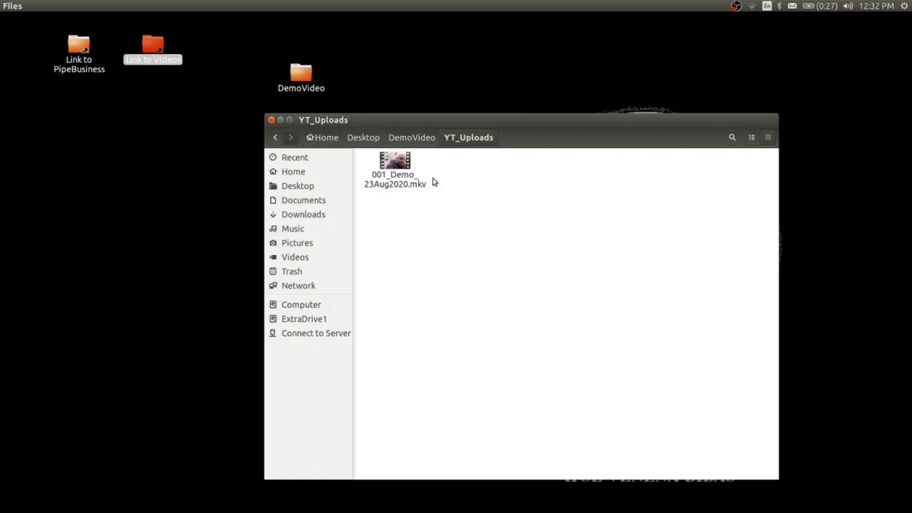
double_click(398, 166)
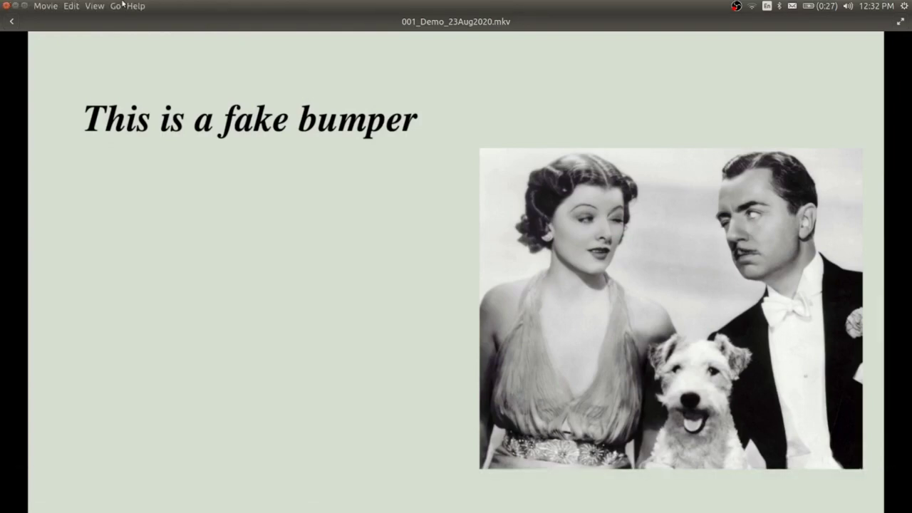
click(5, 5)
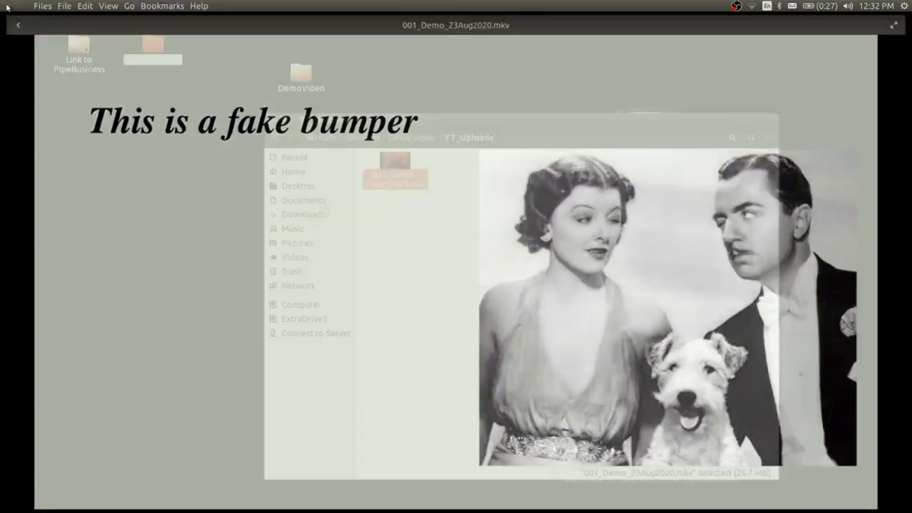
- Browse DemoVideo > ToEdit, check the Demo23Aug2020 folder, then open Demo23Aug2020.kdenlive
click(425, 140)
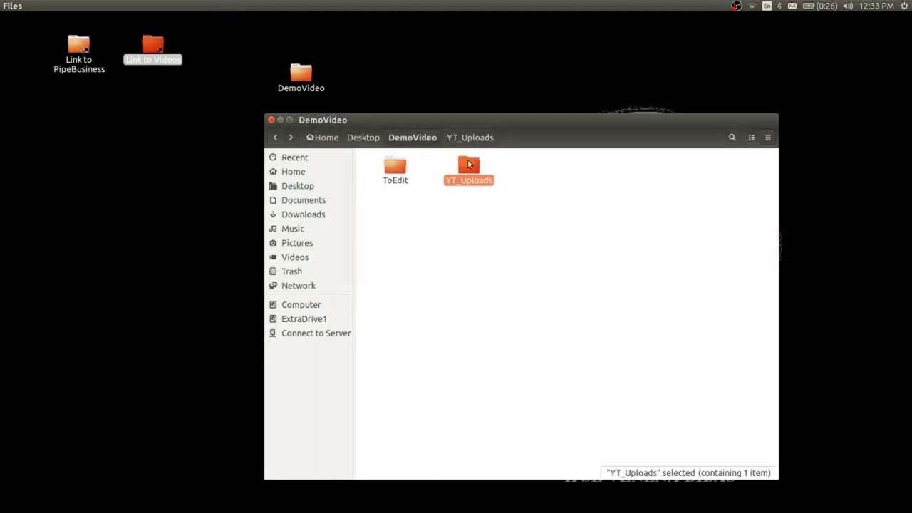
double_click(397, 166)
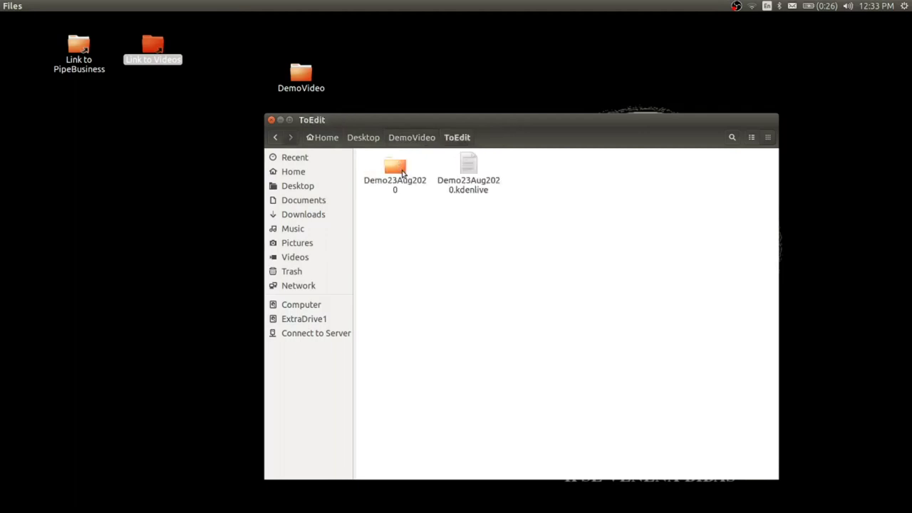
double_click(397, 167)
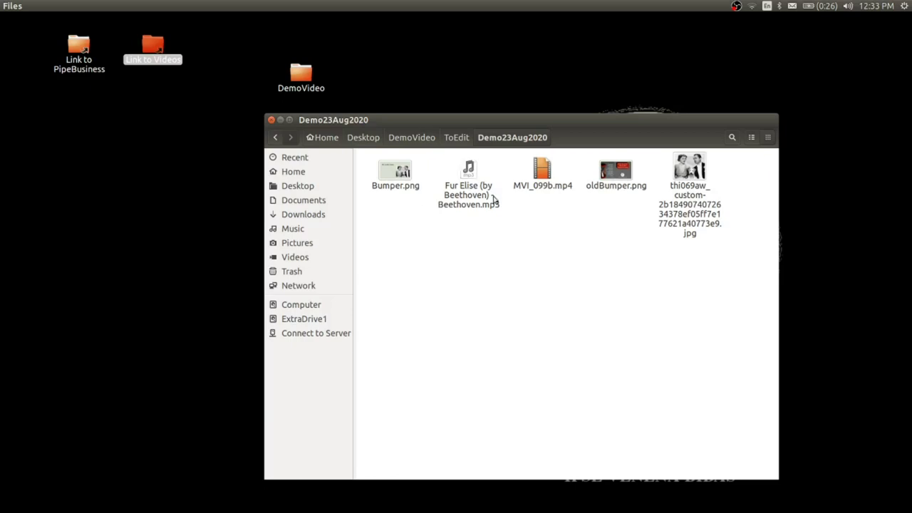
click(454, 138)
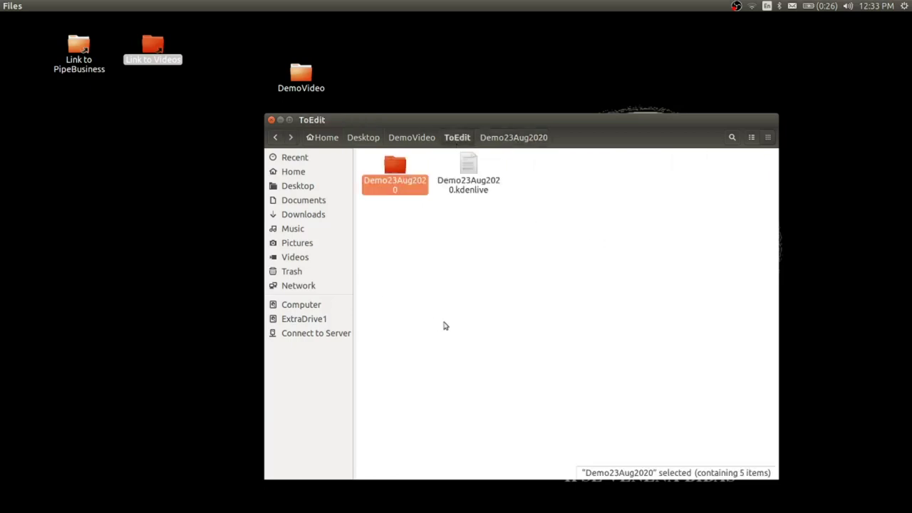
double_click(468, 171)
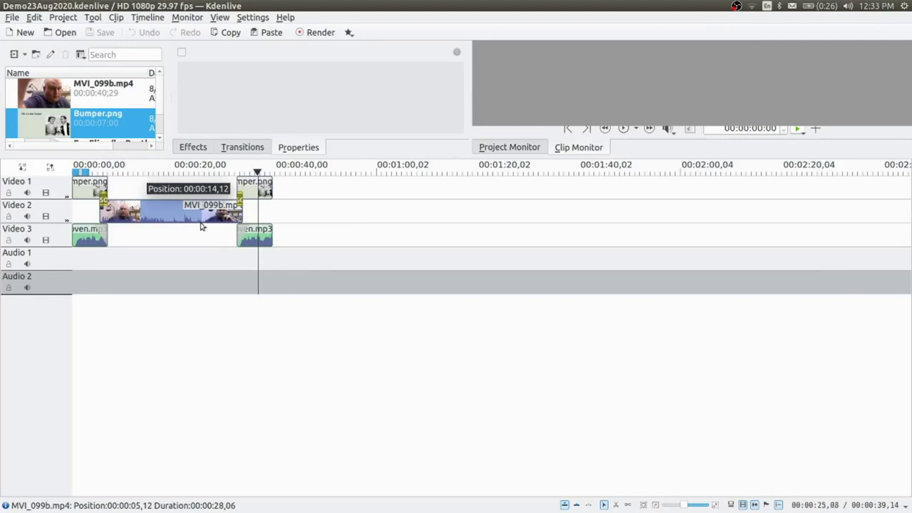
- Place MVI_099b.mp4 copies on Video 2 at about 1:00 and Video 3 at about 1:40
click(52, 95)
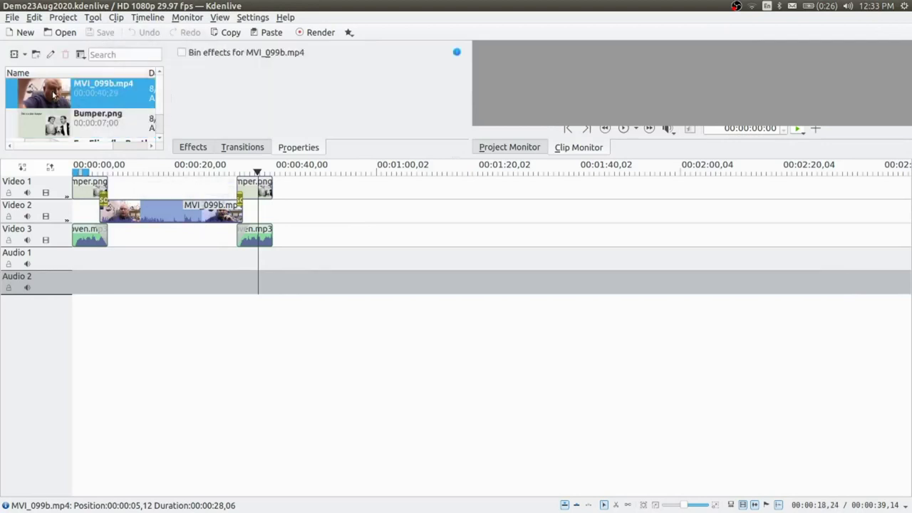
drag(52, 95, 371, 206)
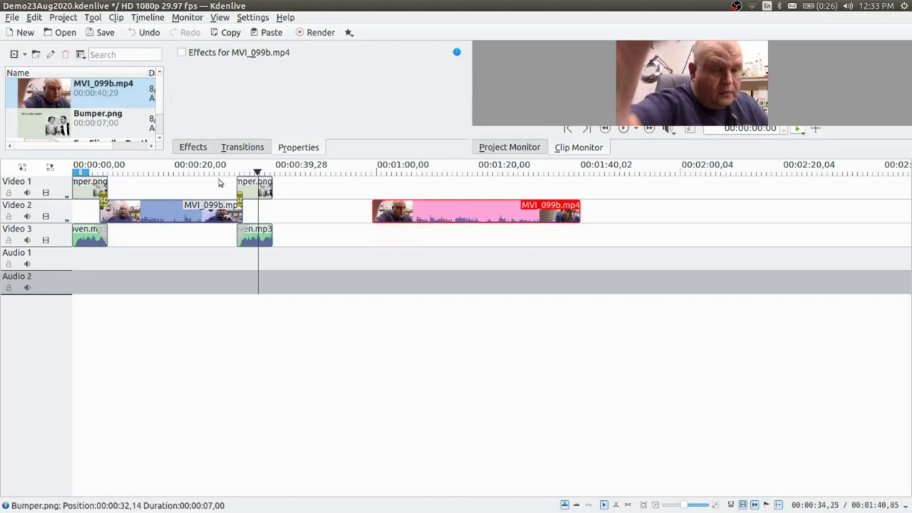
drag(53, 99, 576, 233)
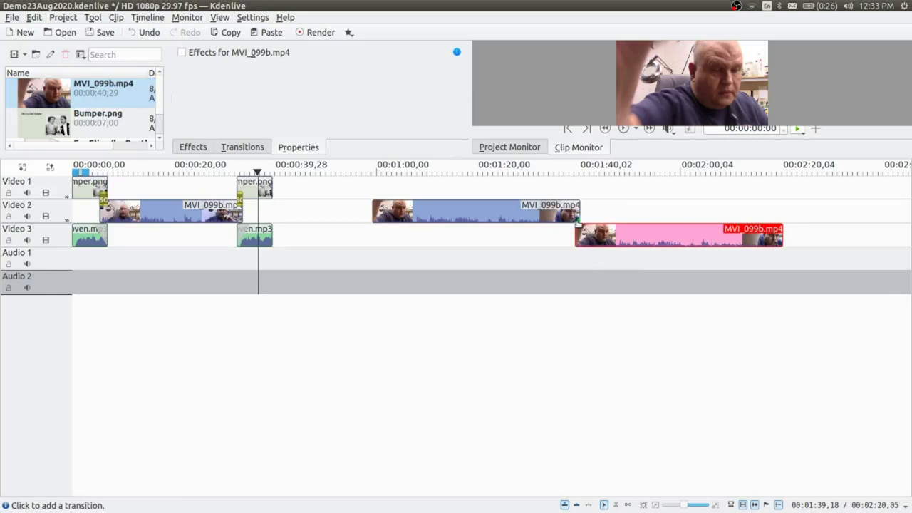
click(577, 220)
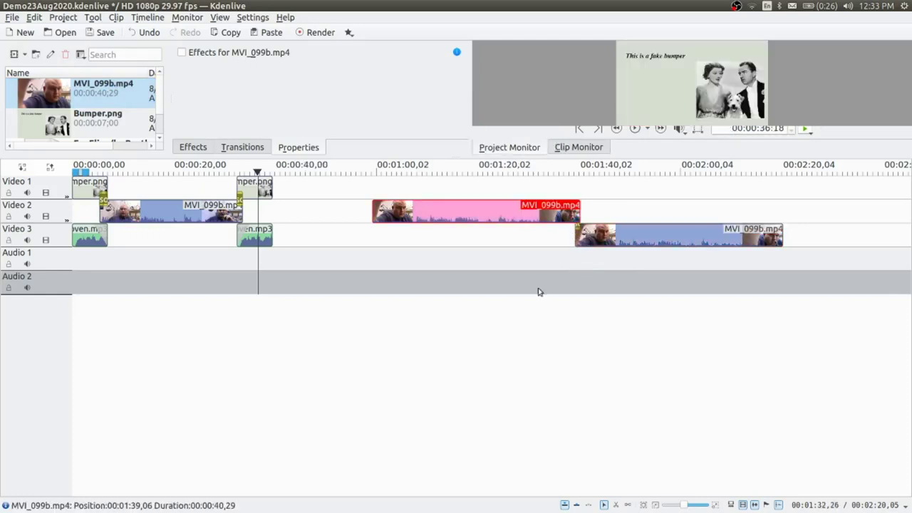